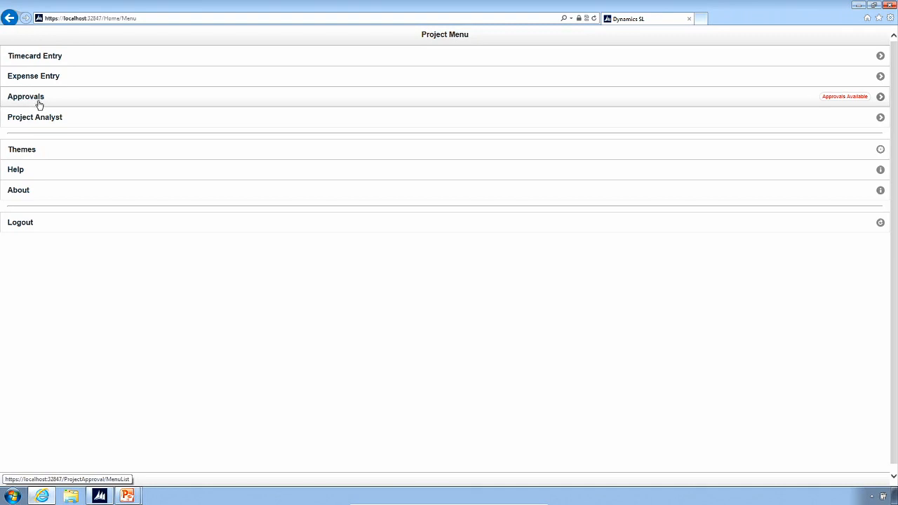
- Open the current timecard for 6/22/2014 - 6/28/2014 and show the daily hours of the Northwind assignment CO004 / 100
click(47, 63)
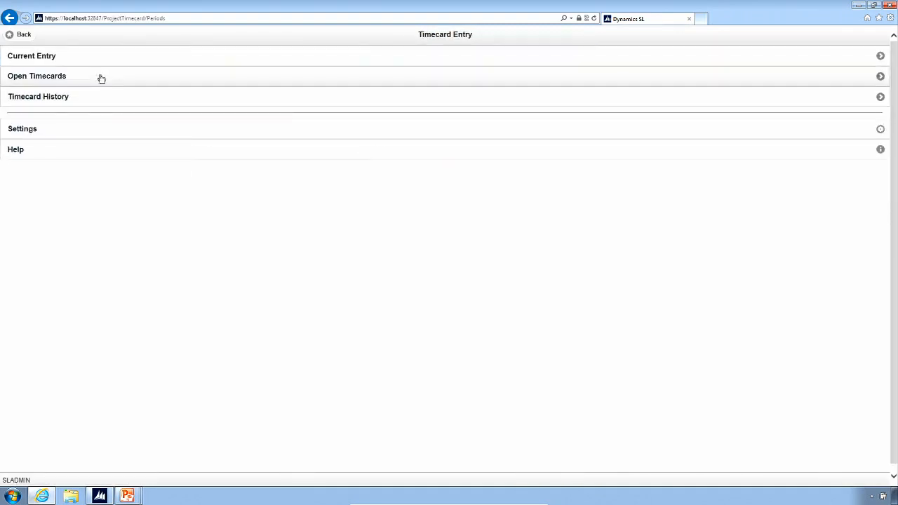
click(47, 62)
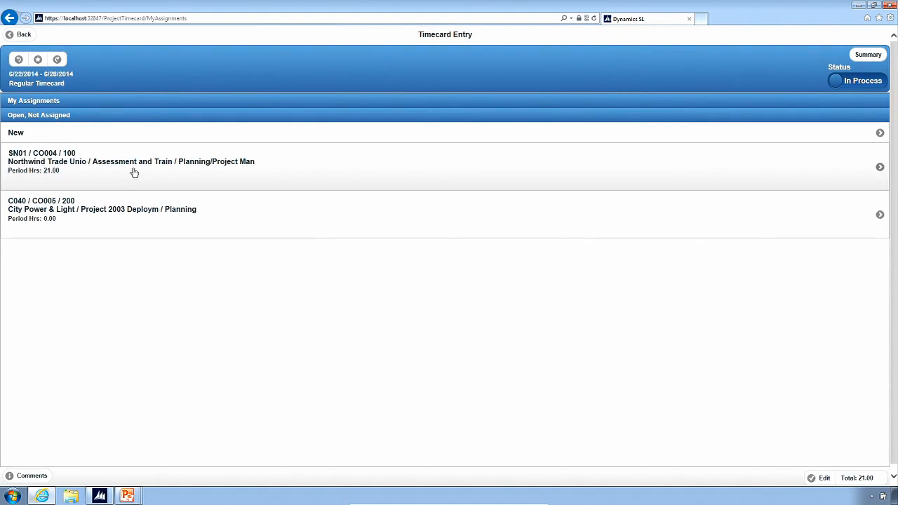
click(134, 173)
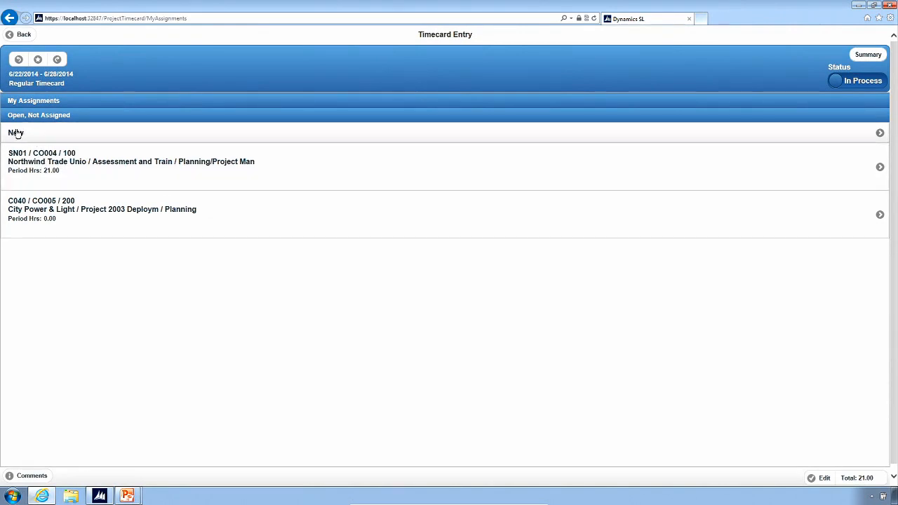
click(40, 166)
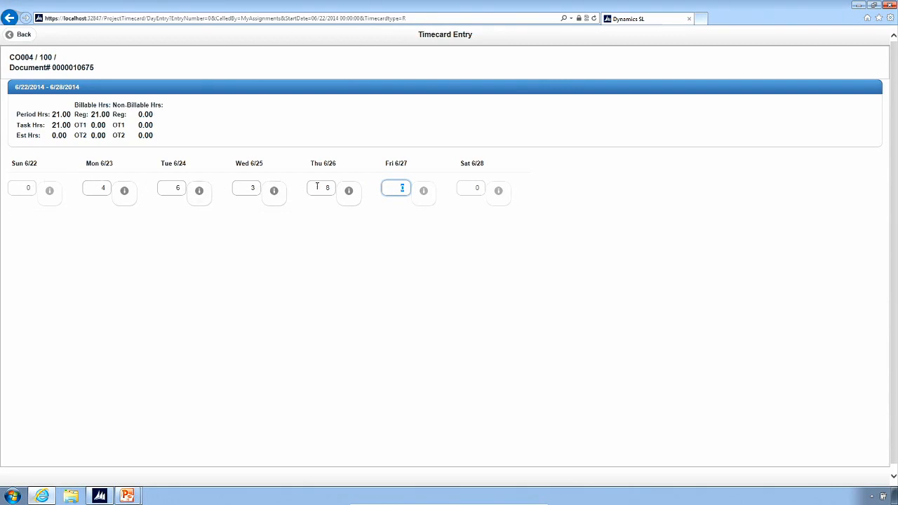
- Open the hour details for Tue 6/24 and place the cursor in its description
click(199, 192)
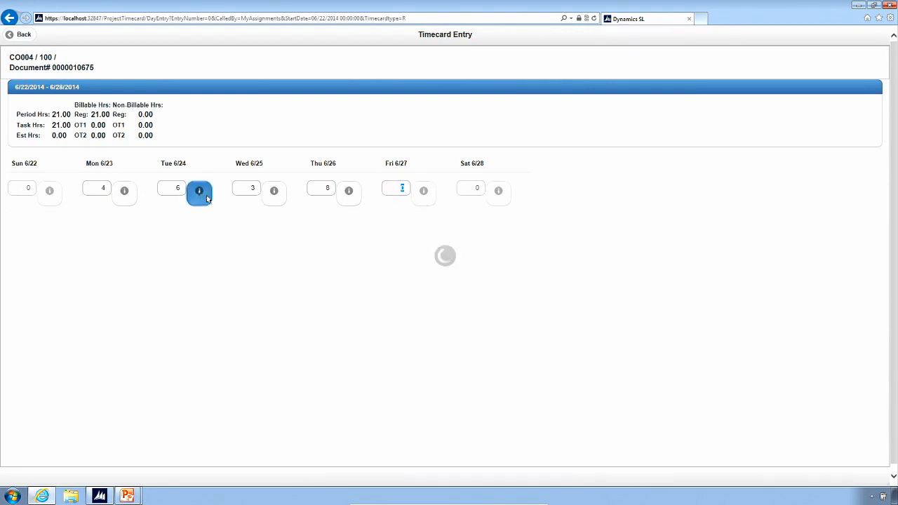
click(798, 85)
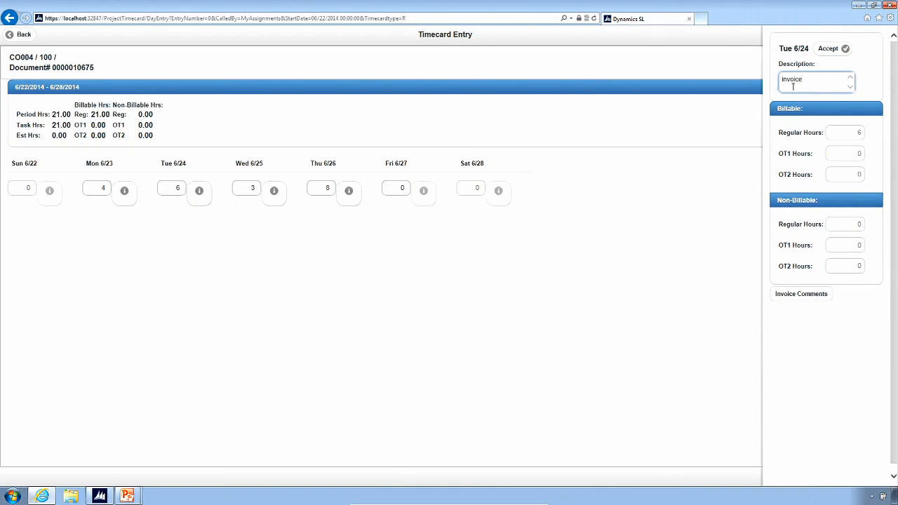
drag(804, 78, 787, 80)
click(804, 80)
- Save the invoice comment "comment invoice - document for project management" for Tue 6/24 and return to the timecard's assignment list
click(798, 298)
click(788, 199)
click(809, 341)
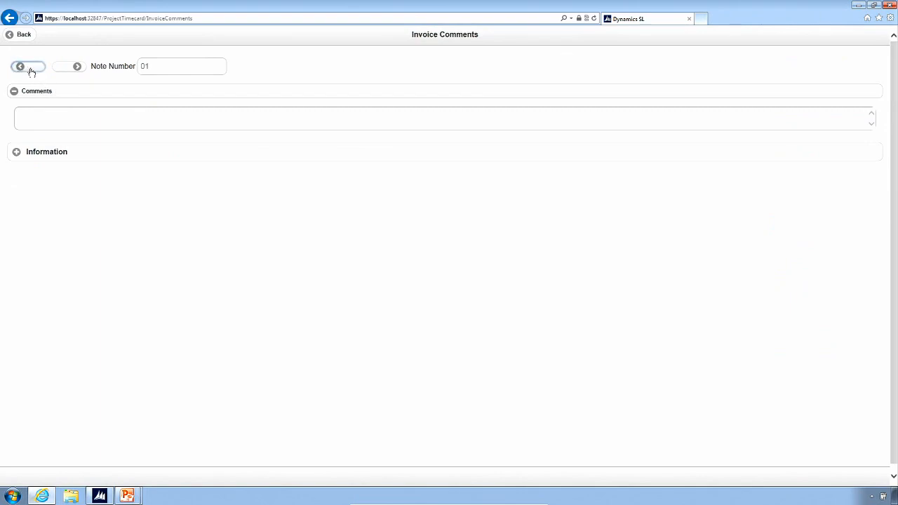
click(51, 110)
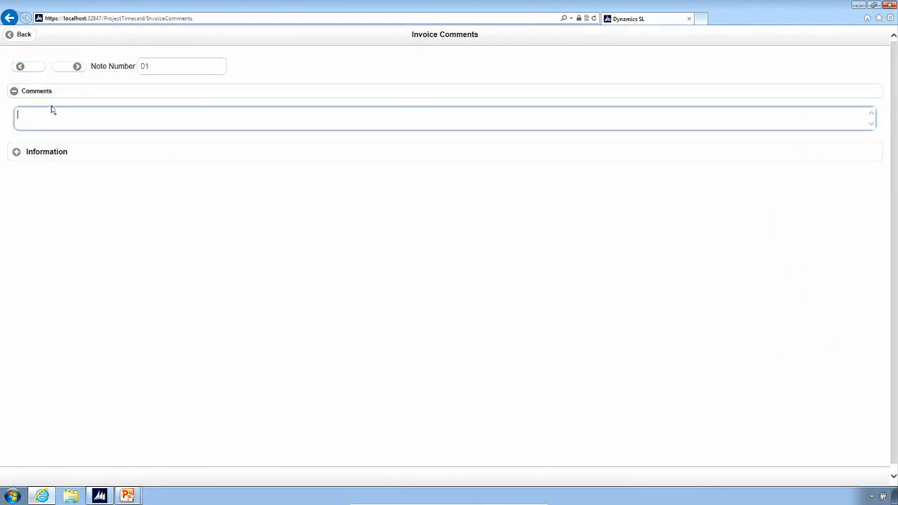
text(comment inv)
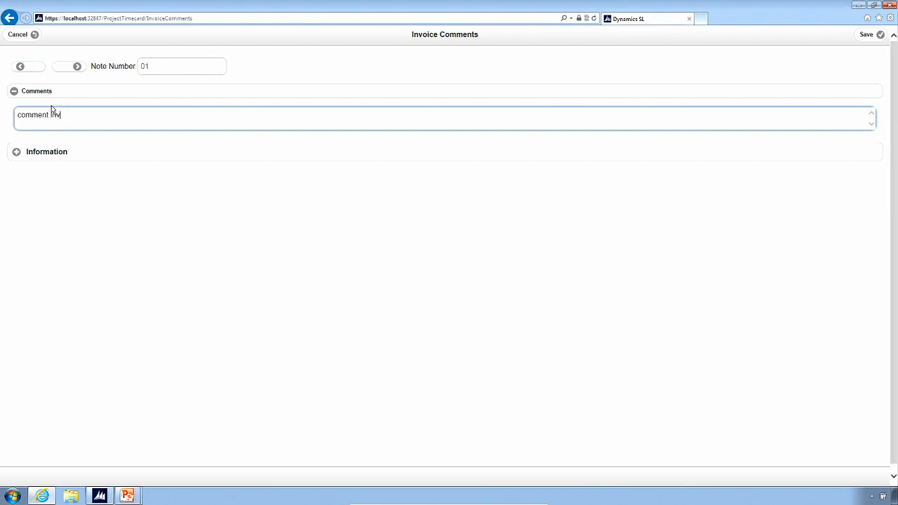
text(oice -=)
key(BackSpace)
text(document for project management)
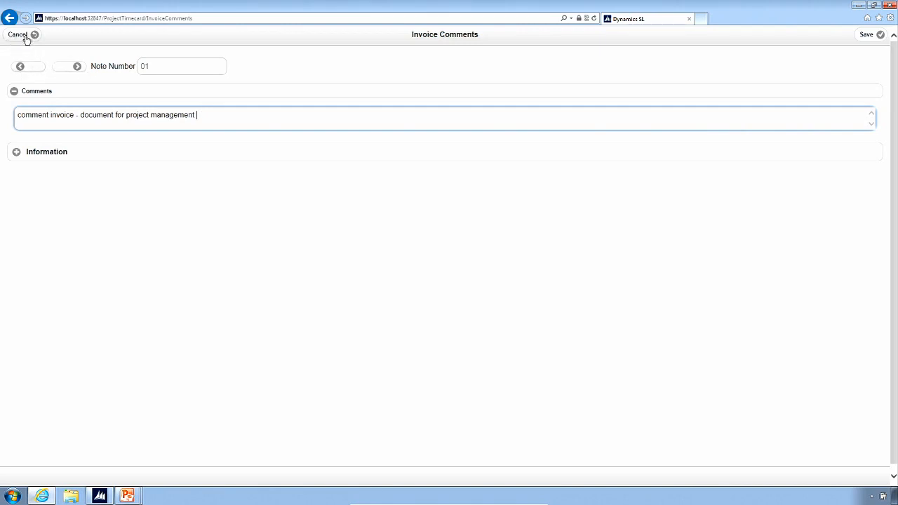
click(865, 34)
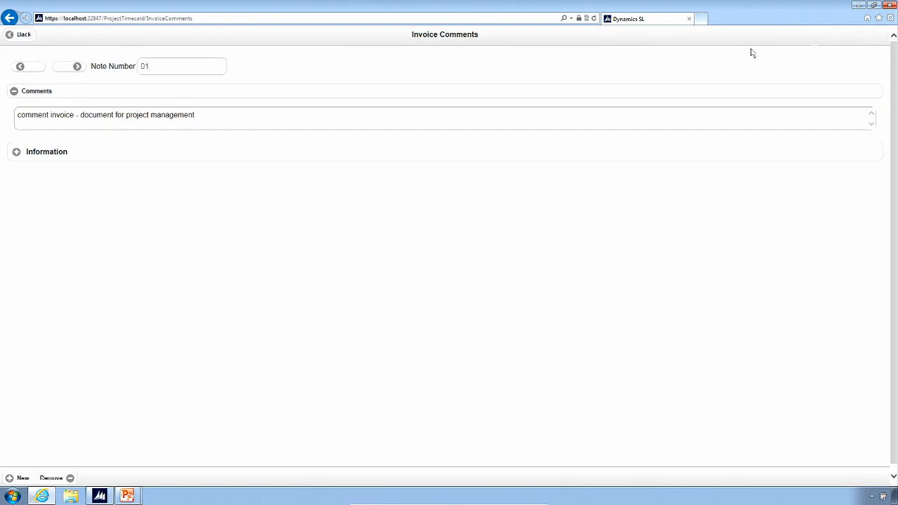
click(21, 36)
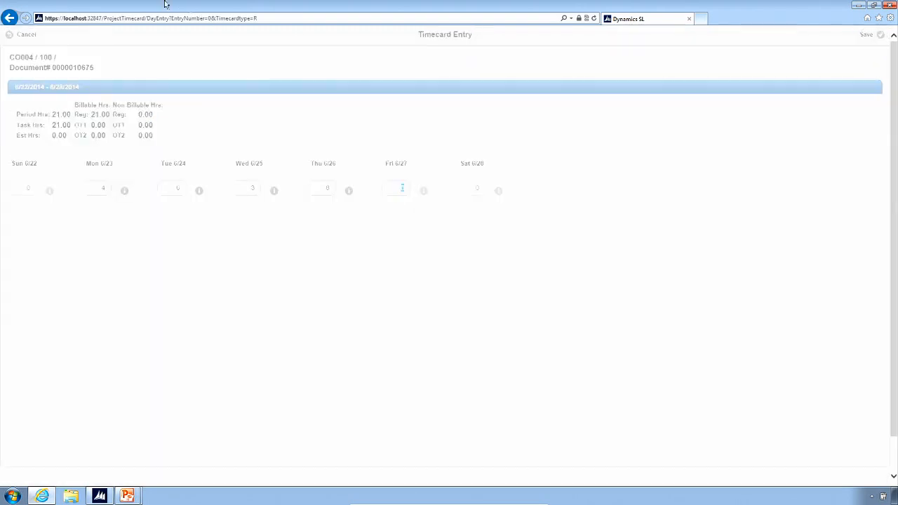
click(23, 36)
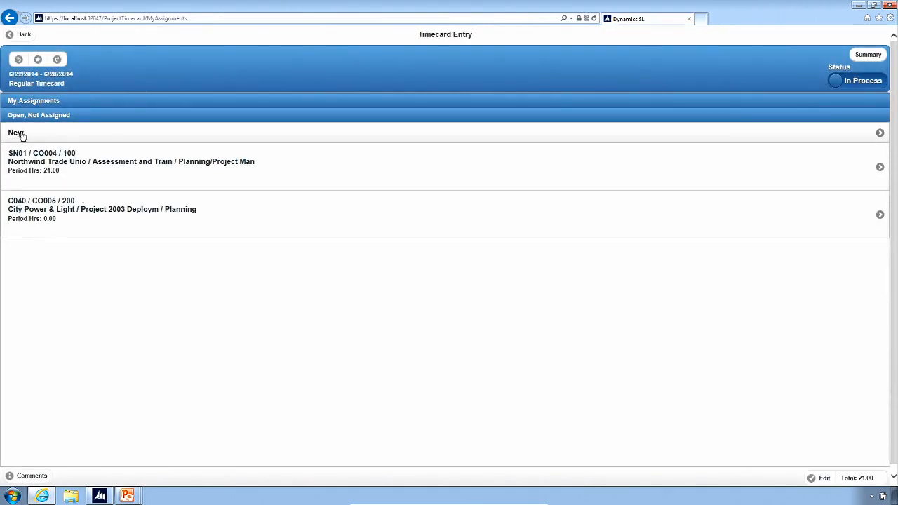
- Add and save a new timecard line for project CO005 (Project 2003 Deploymen) with task 200 Planning
click(21, 134)
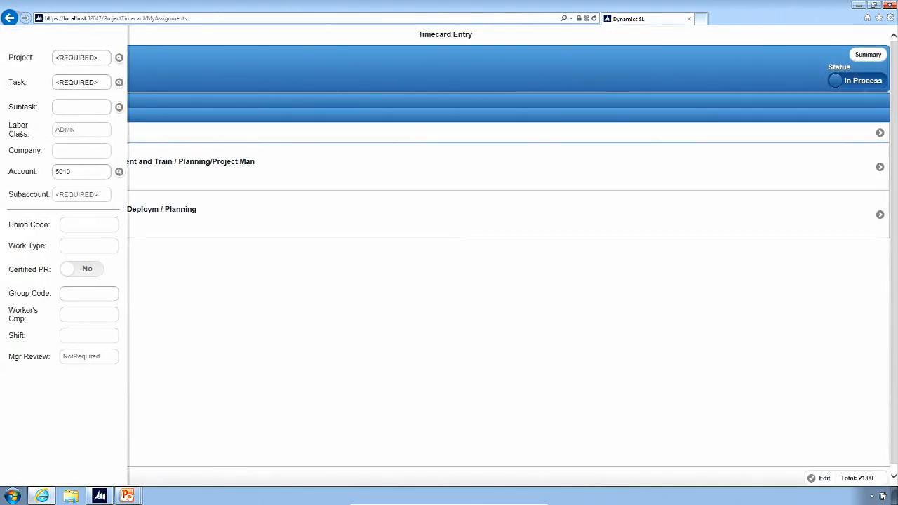
click(119, 59)
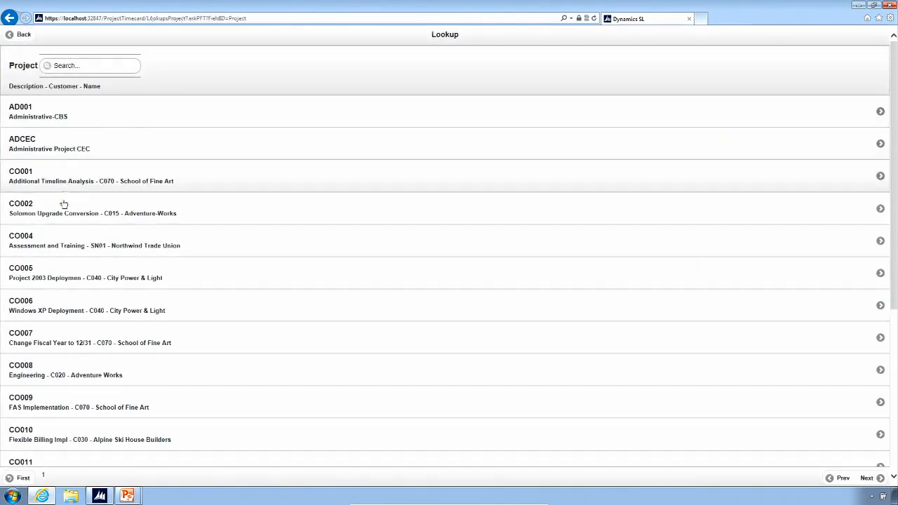
click(63, 271)
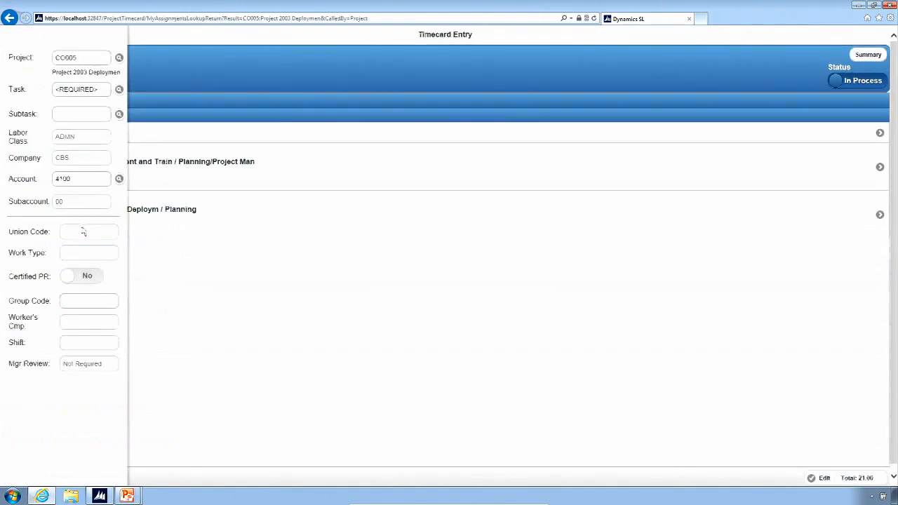
click(119, 90)
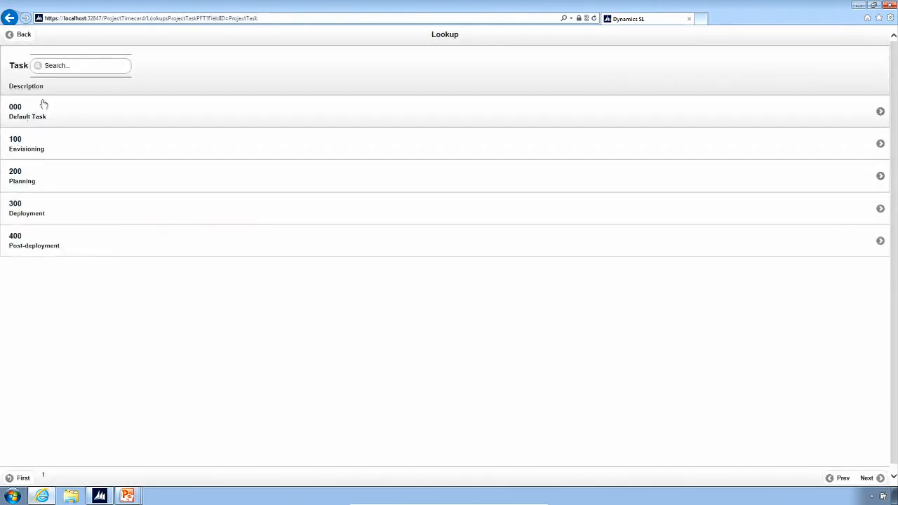
click(62, 181)
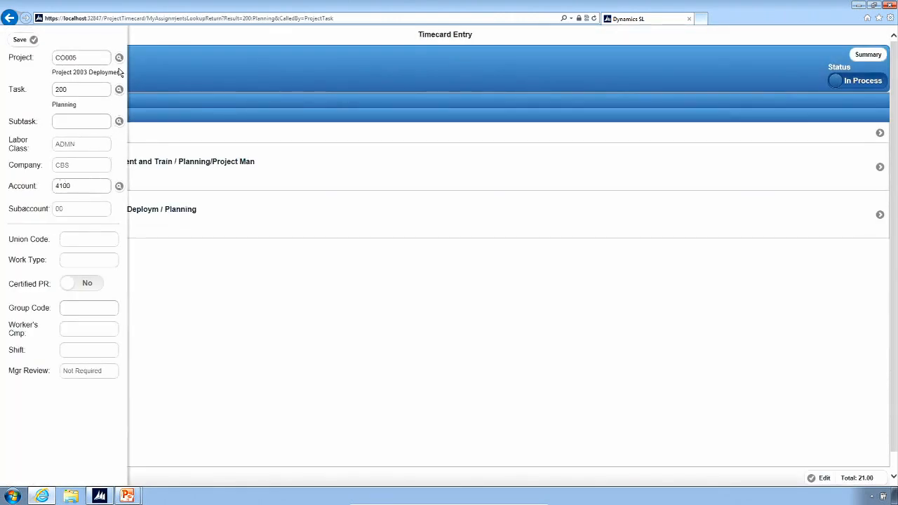
click(95, 117)
click(21, 42)
click(24, 40)
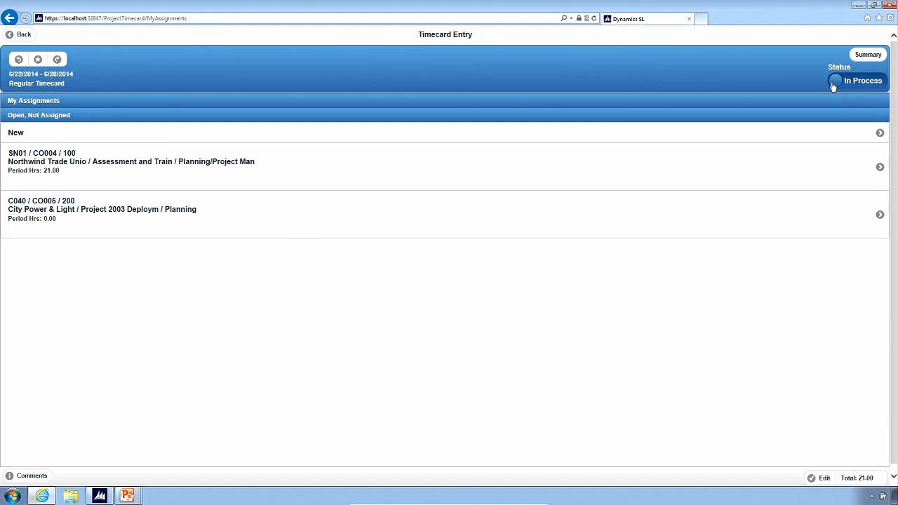
- Try switching the current timecard's In Process status, and discard the pending changes
mouse_move(834, 85)
mouse_down()
mouse_move(880, 85)
mouse_move(831, 83)
mouse_up()
mouse_move(831, 82)
mouse_down()
mouse_move(878, 88)
mouse_move(819, 81)
mouse_up()
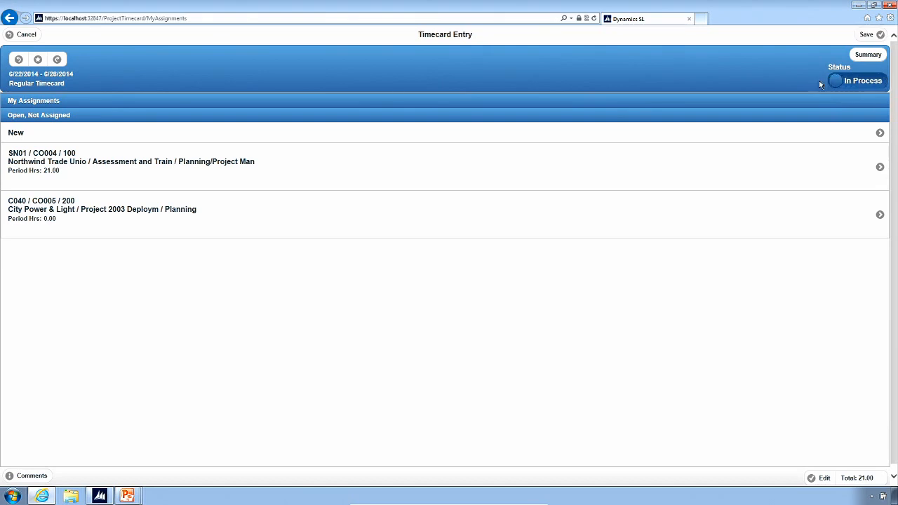
click(27, 34)
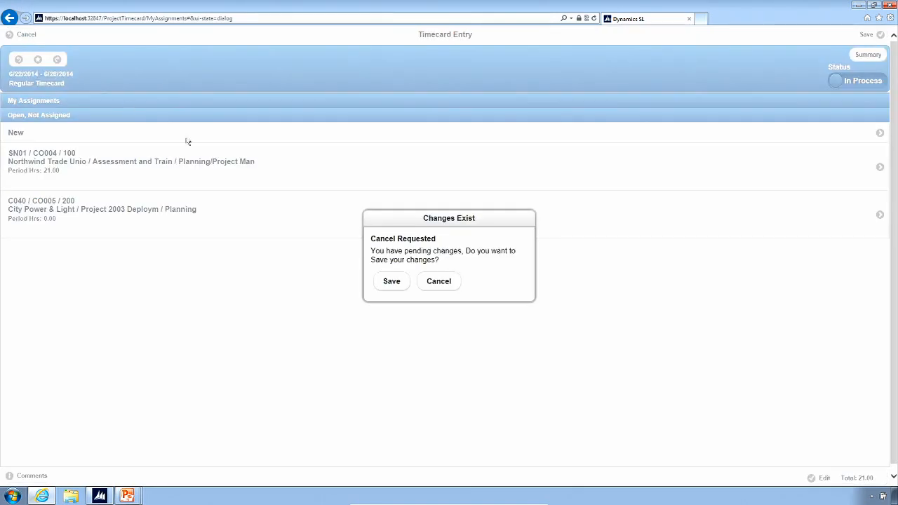
click(428, 284)
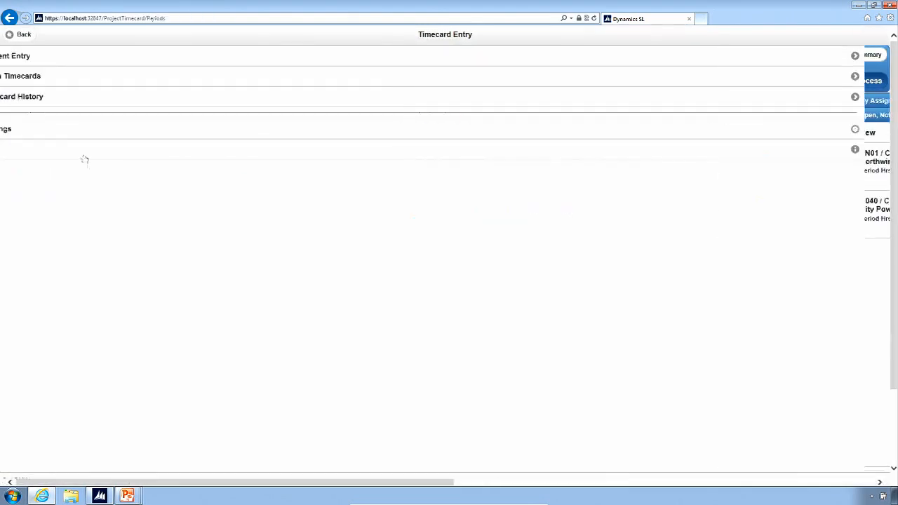
- Review the open timecards and the assignments of the period ending Apr 15, 2014, and return to the timecard menu
click(36, 77)
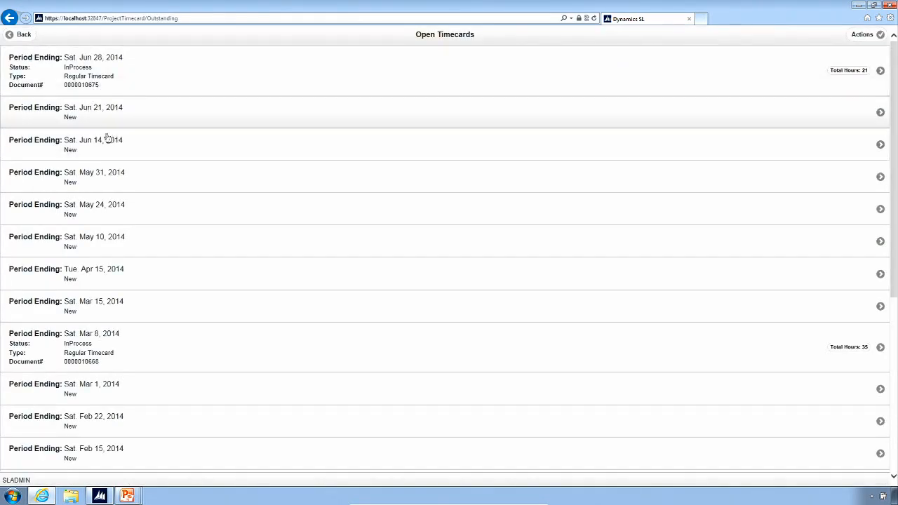
click(90, 282)
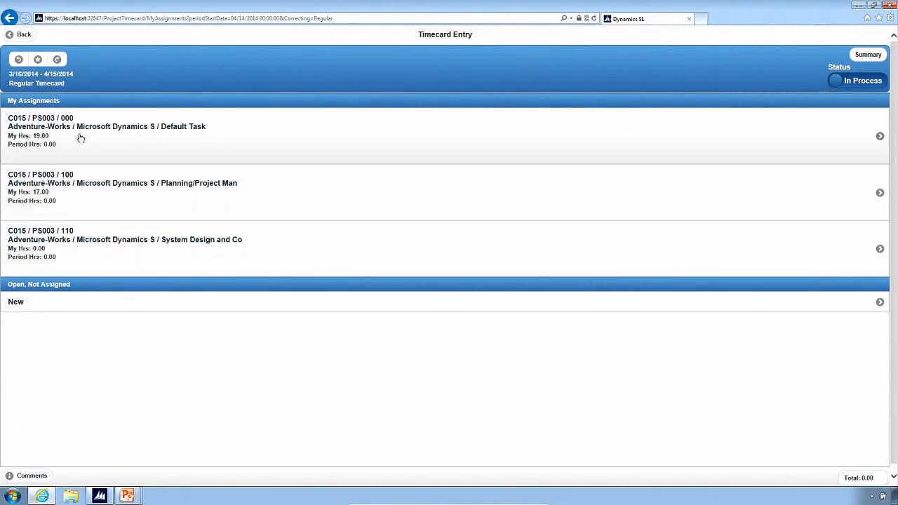
click(24, 36)
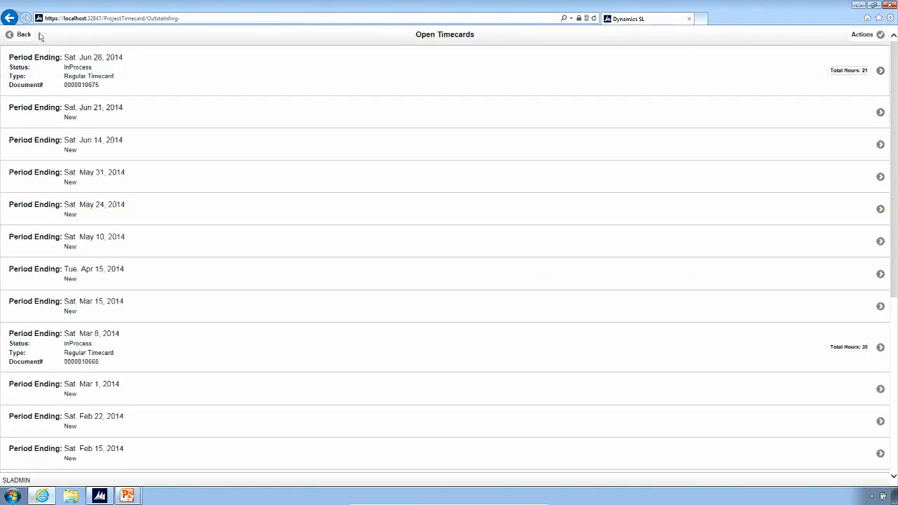
click(23, 35)
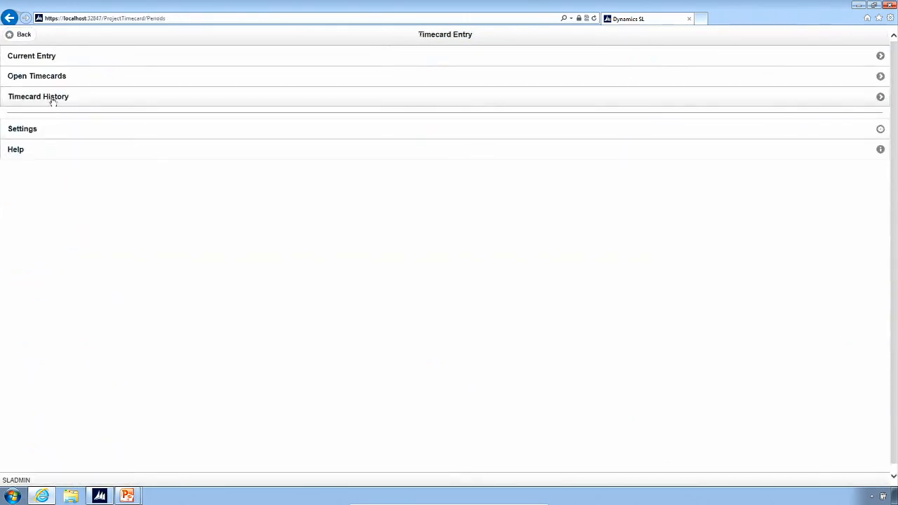
- Review the timecard history and its available actions, and leave timecard entry for the project menu
click(56, 100)
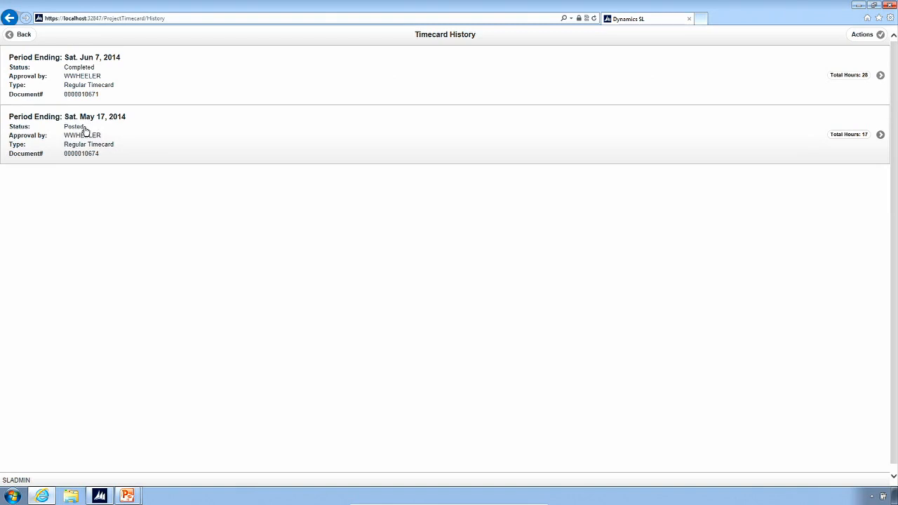
click(882, 36)
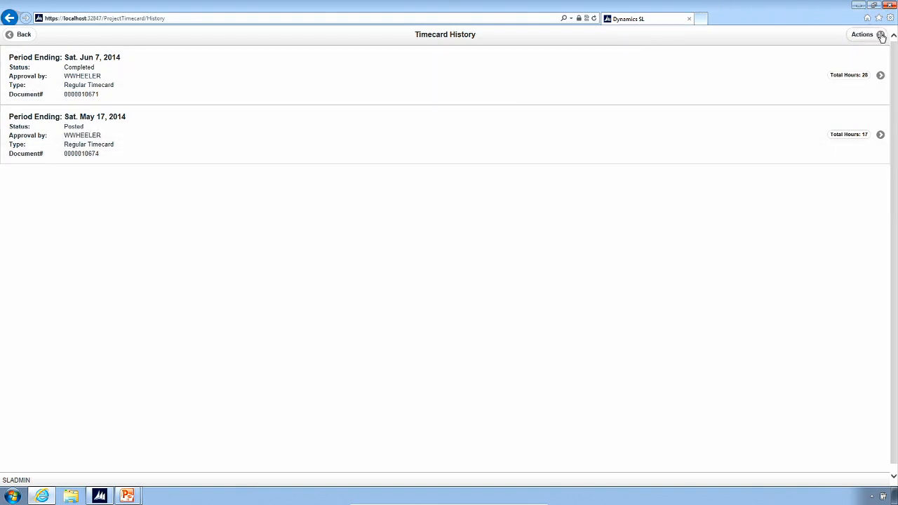
click(882, 36)
click(881, 36)
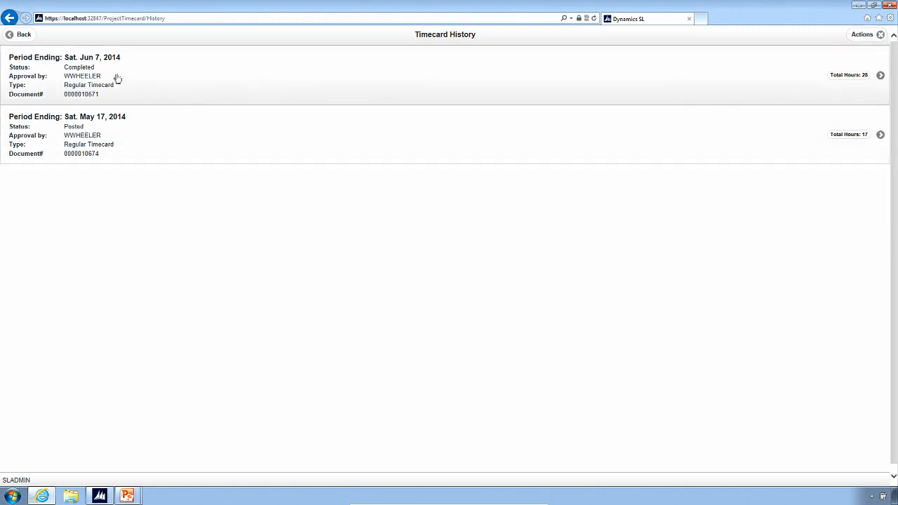
click(22, 37)
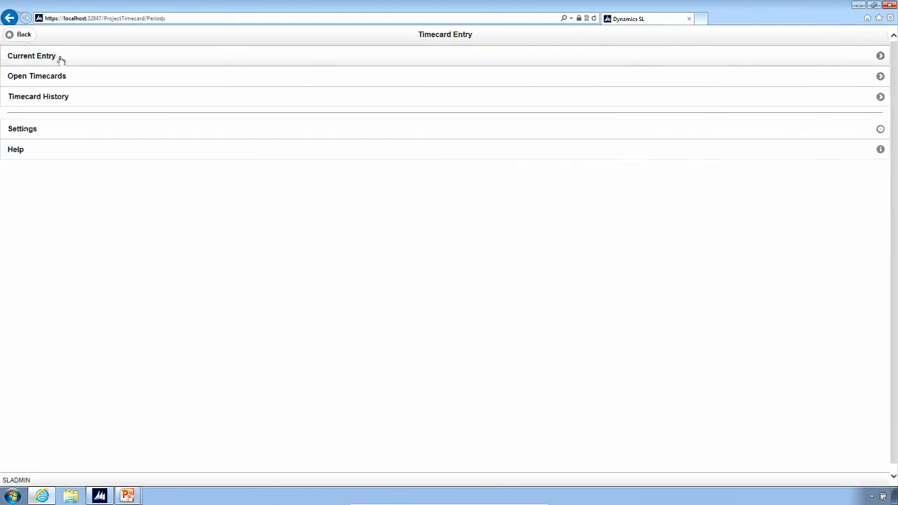
click(21, 34)
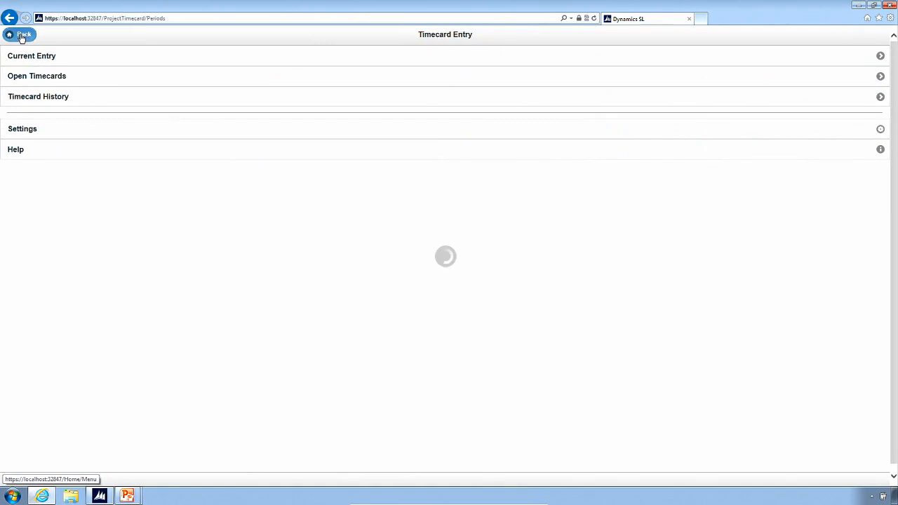
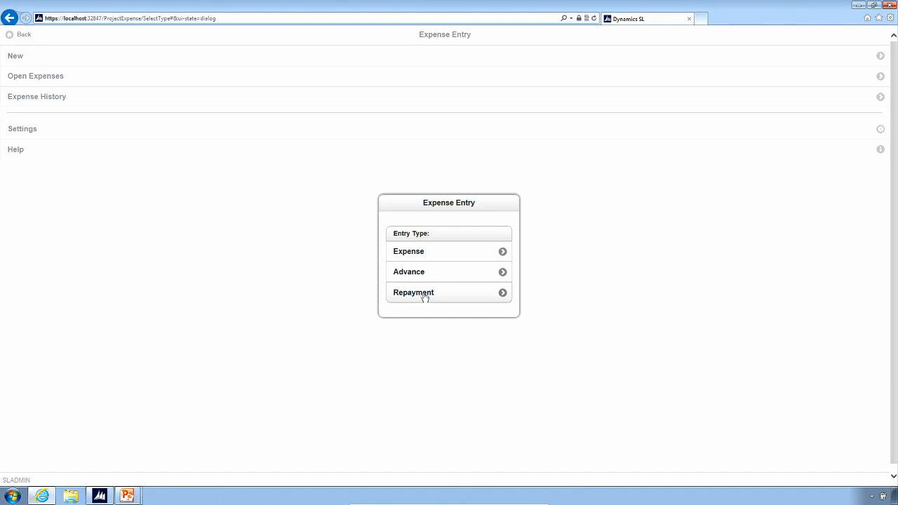
- Start a new entry of type Expense, test its In Process status switch, and open a new expense detail line
click(413, 256)
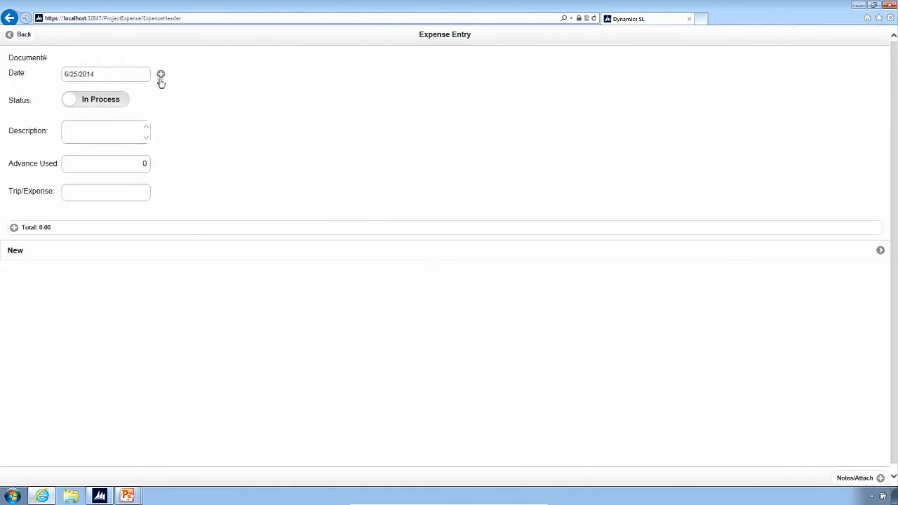
drag(80, 103, 62, 112)
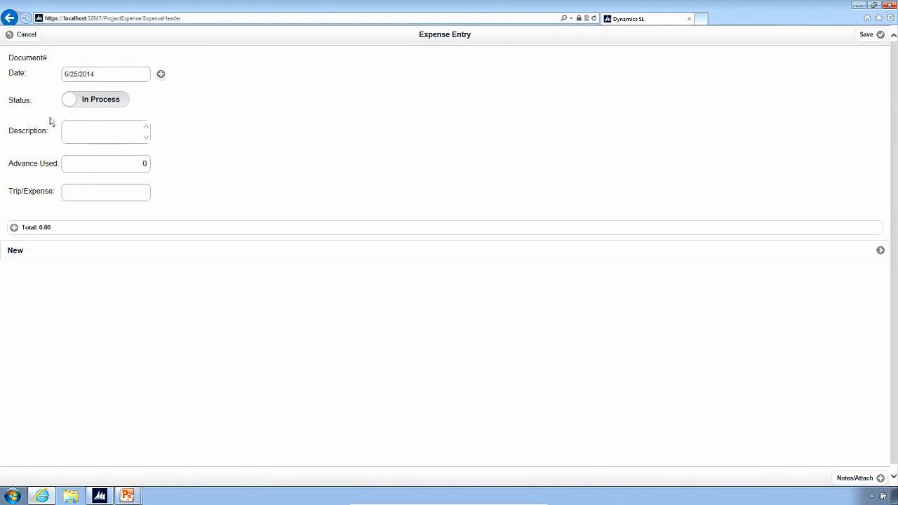
click(15, 251)
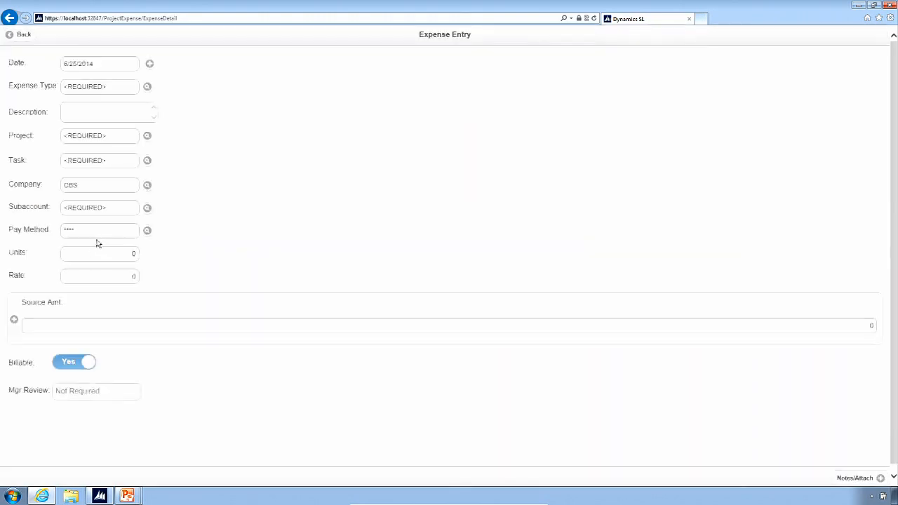
- Set the expense line to type 4800 Client Reimbursable Expenses, project CO005 and task 300 Deployment
click(147, 90)
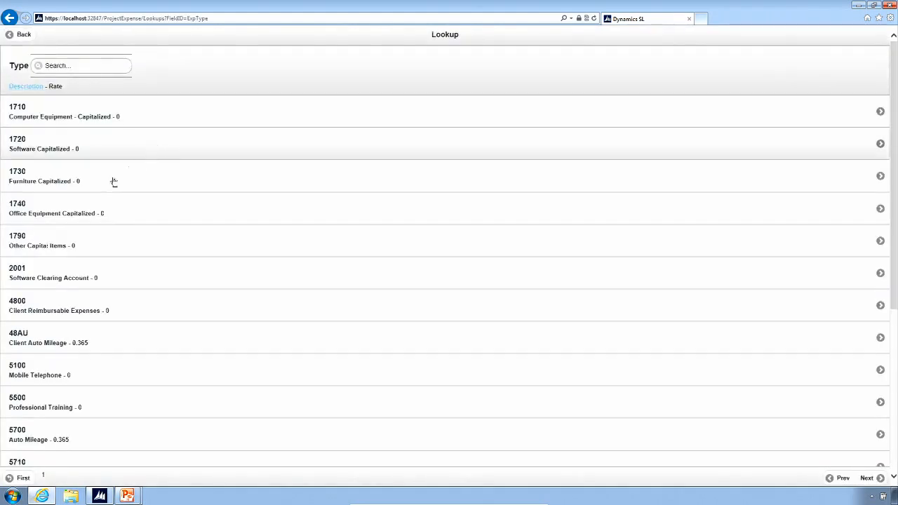
click(37, 304)
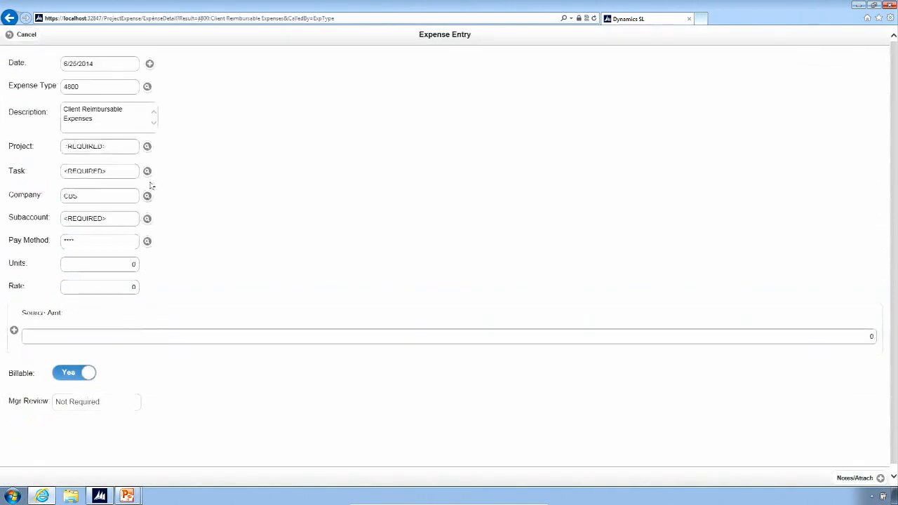
click(148, 146)
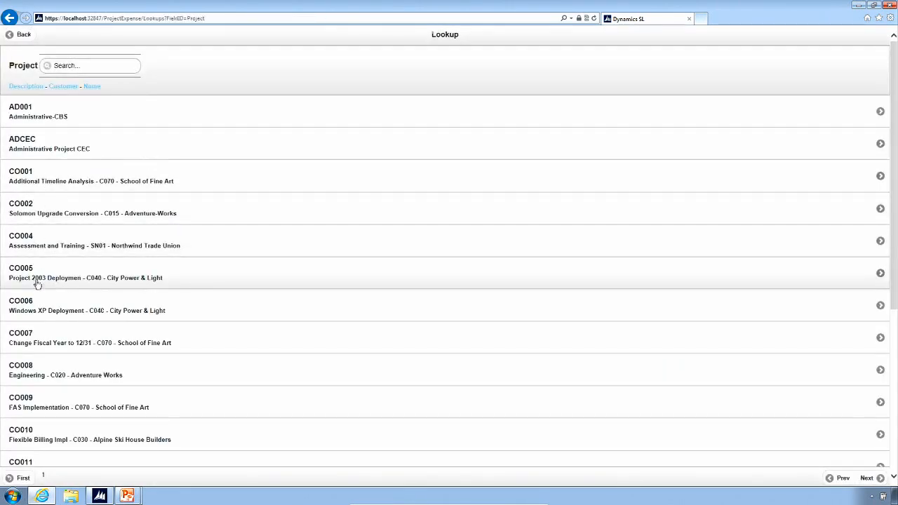
click(36, 283)
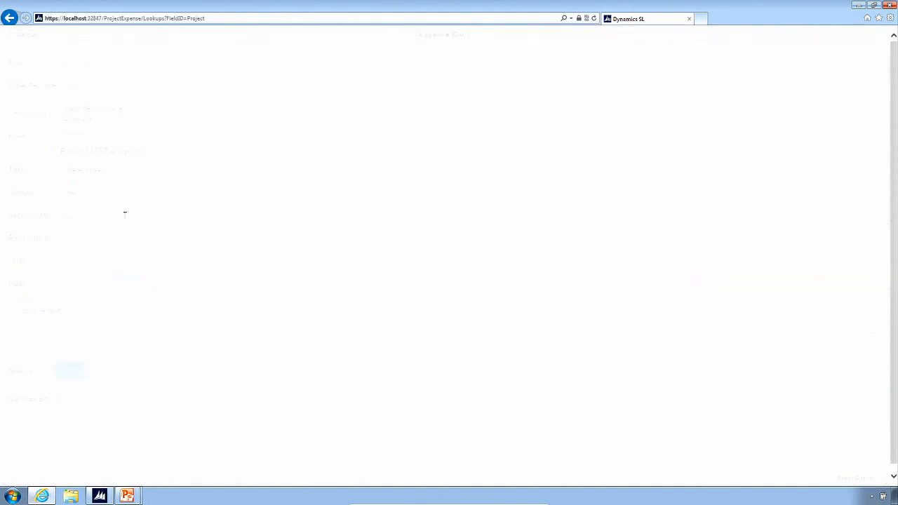
click(150, 181)
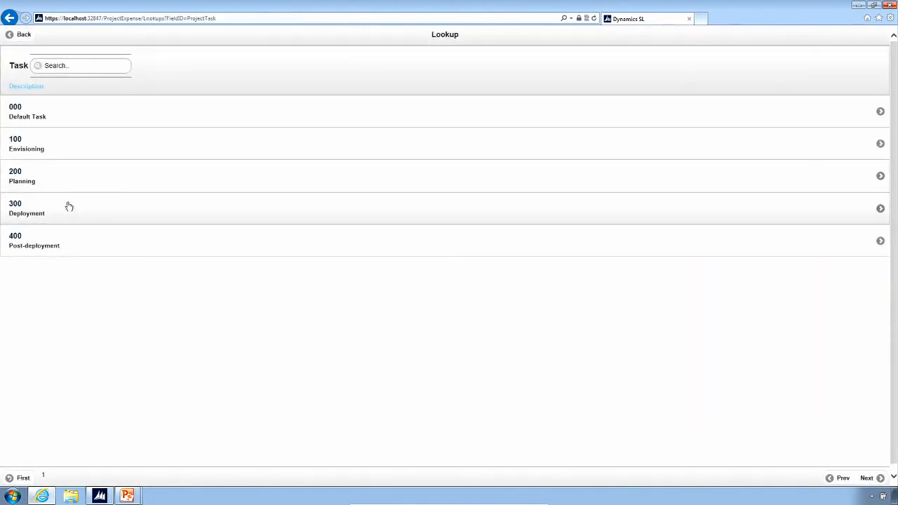
click(72, 215)
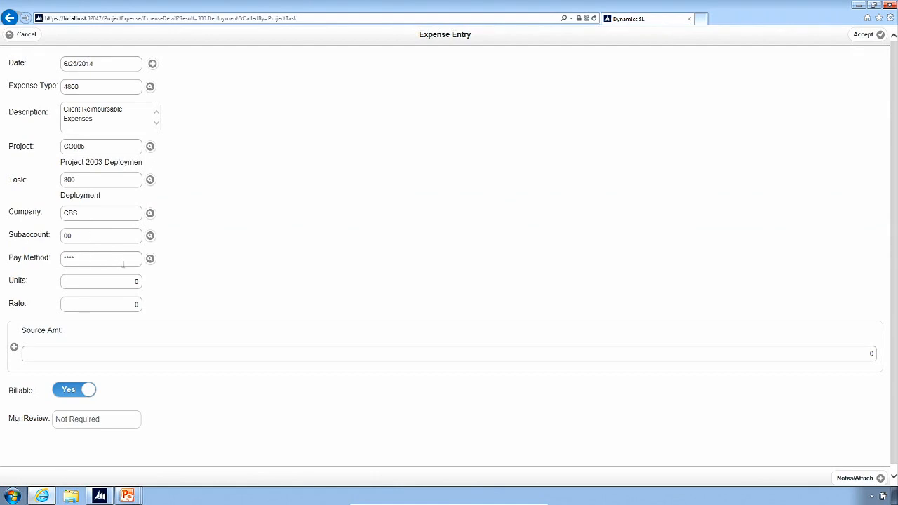
- Check the available pay methods without changing the selection, and enter a source amount of 700 for the expense line
click(149, 259)
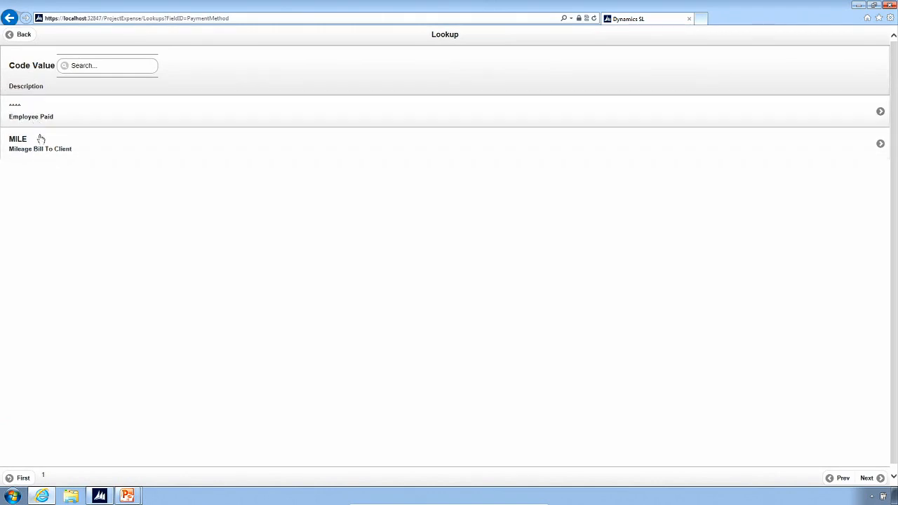
click(12, 35)
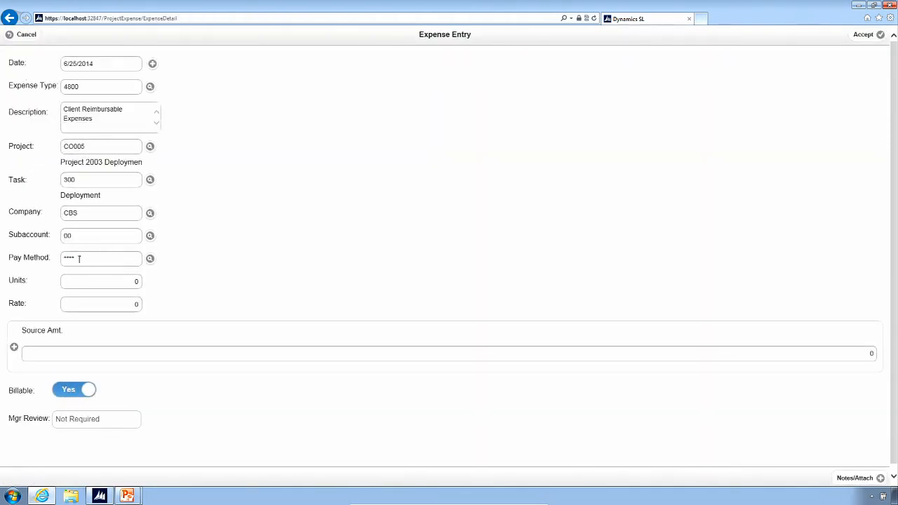
click(136, 281)
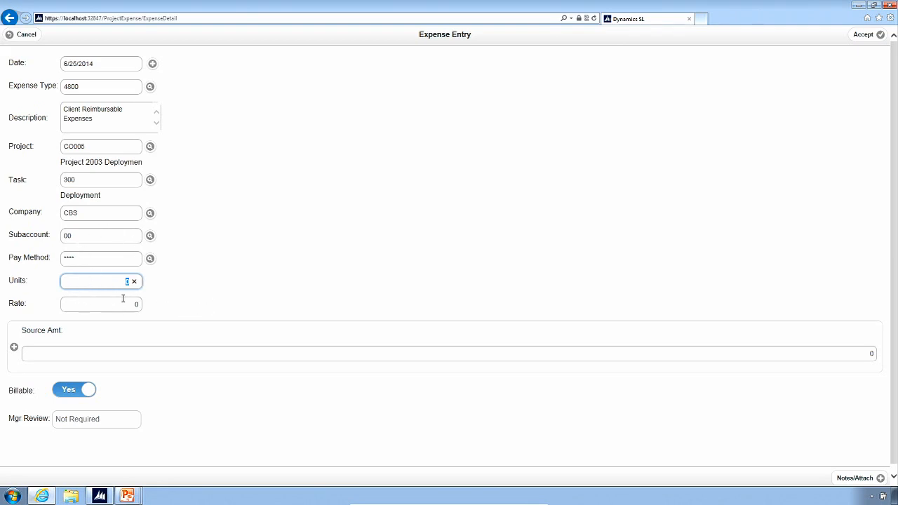
click(135, 305)
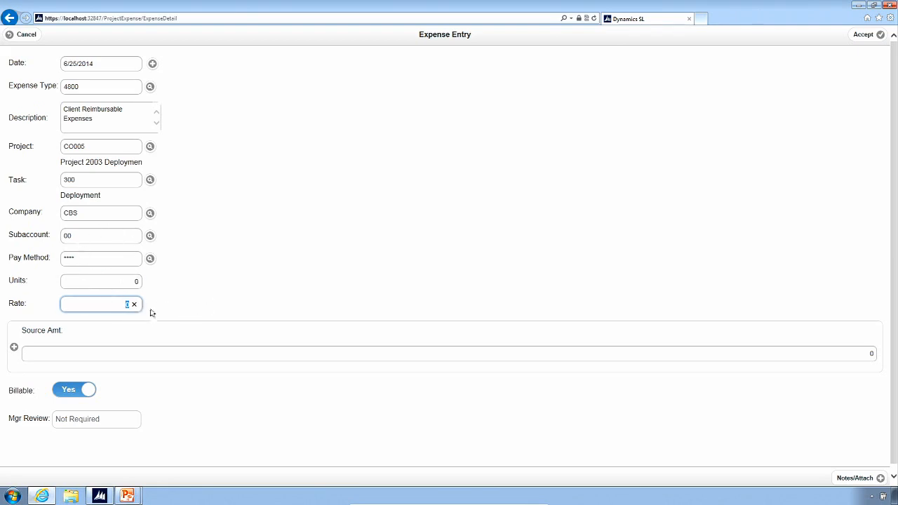
click(123, 283)
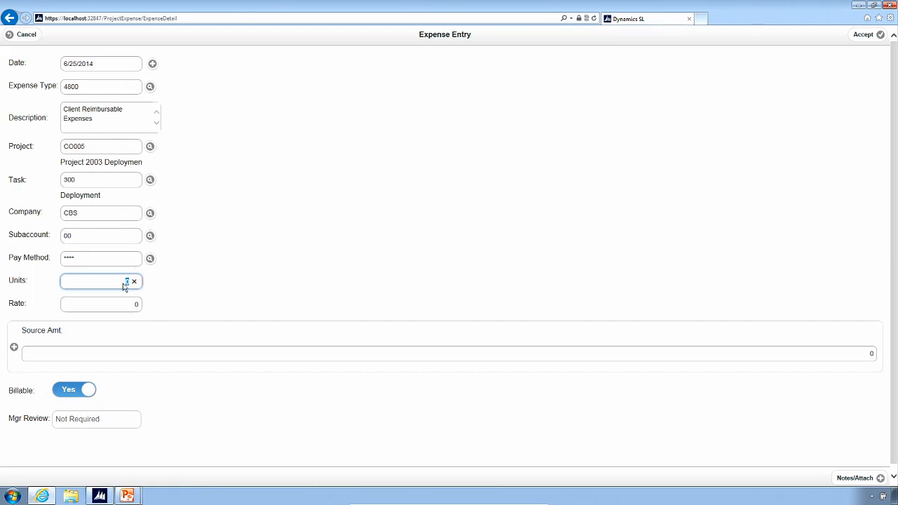
click(75, 357)
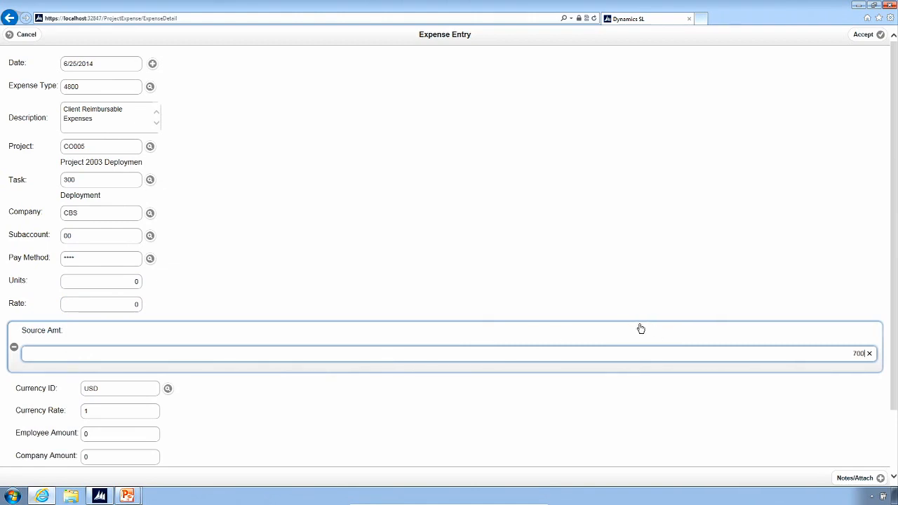
text(700)
key(Tab)
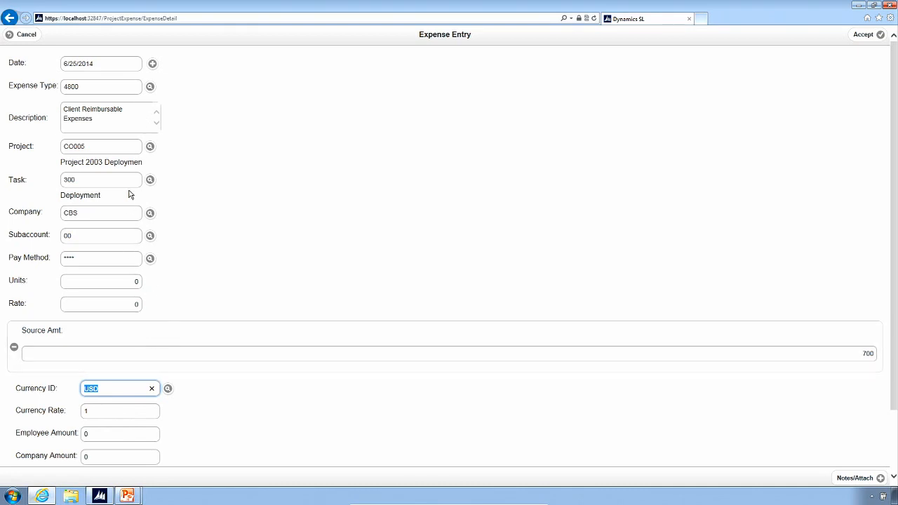
- Examine the new attachment form in the expense line's notes and attachments, cancel it, and return to the expense detail
click(870, 481)
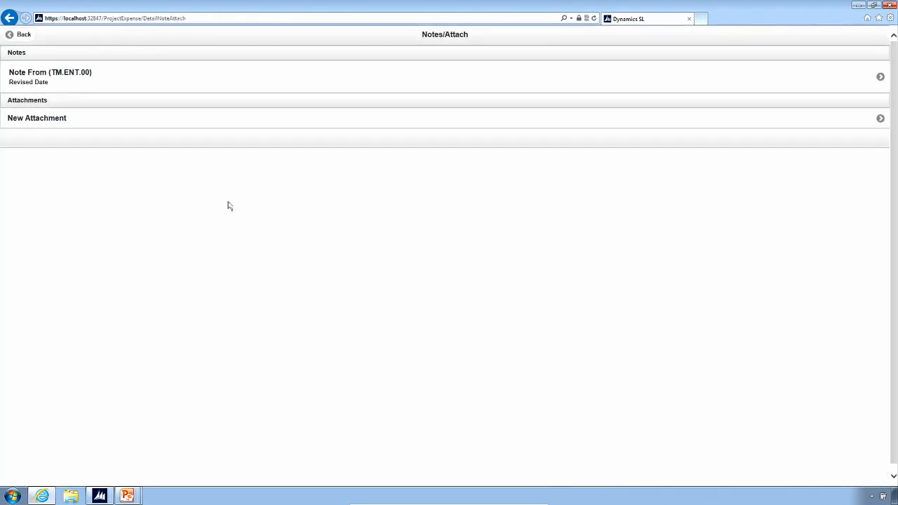
click(96, 119)
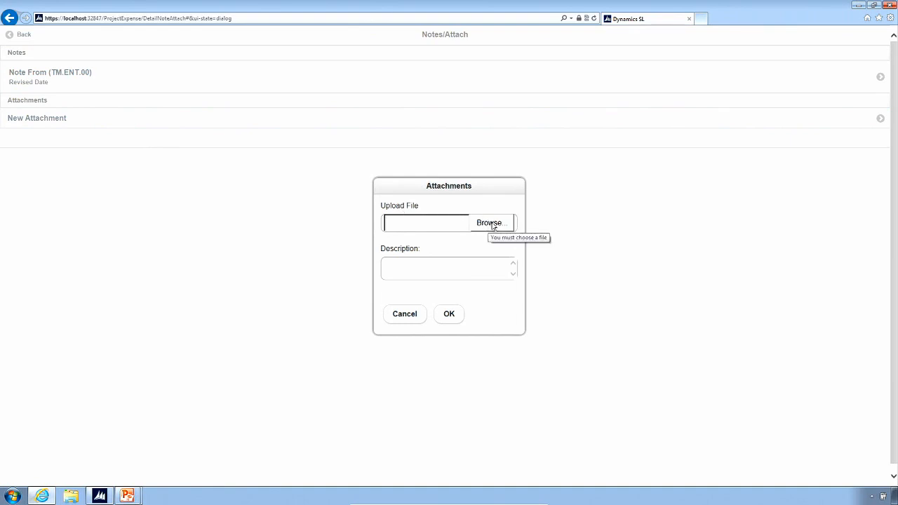
click(449, 315)
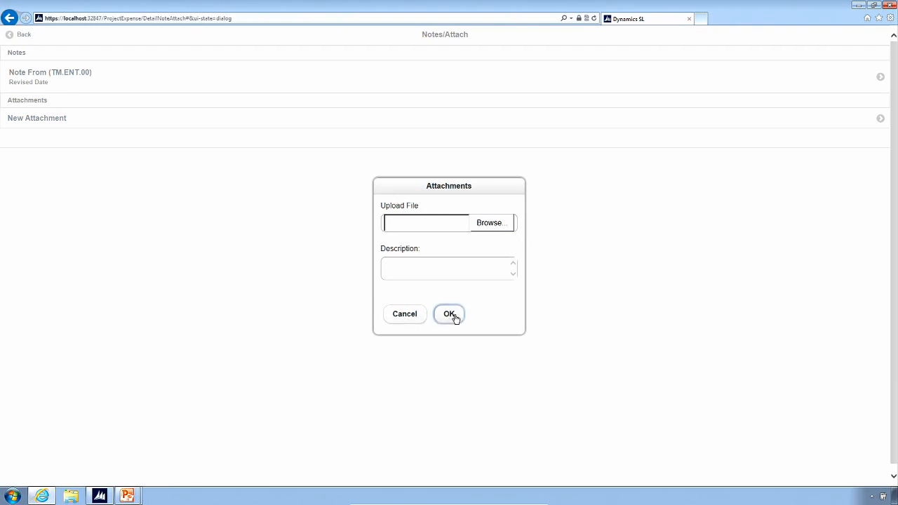
click(405, 315)
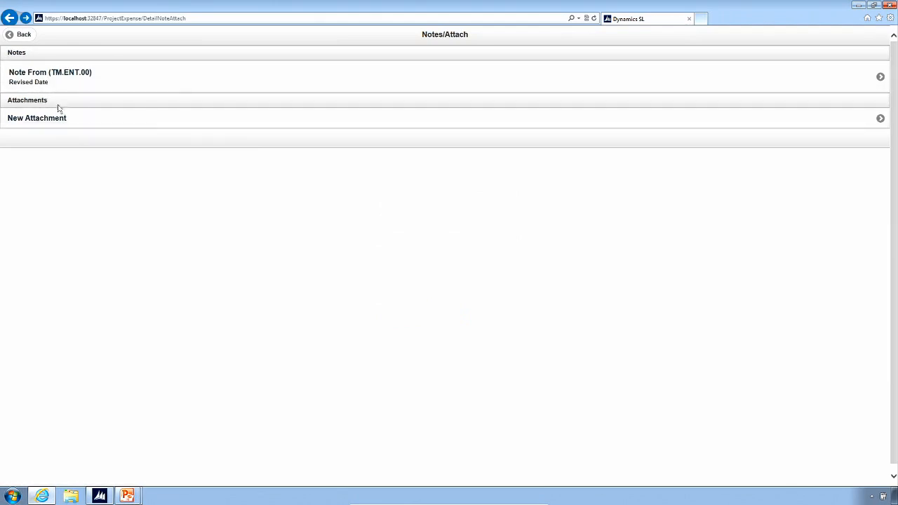
click(23, 35)
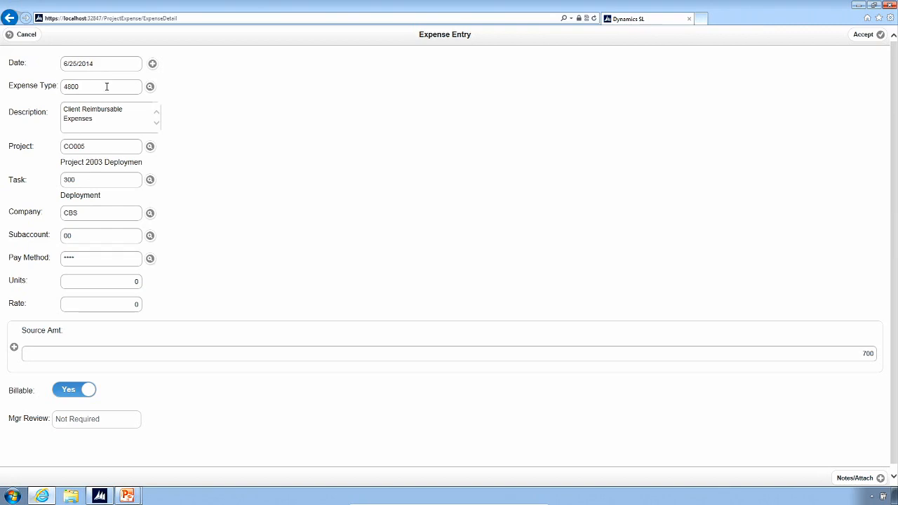
- Accept the expense line, save the expense report, and return to the expense entry menu
click(879, 37)
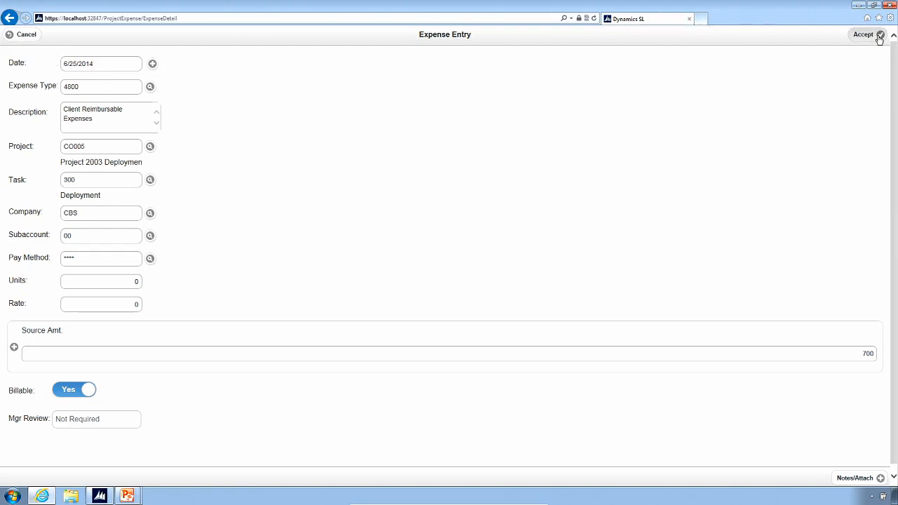
click(879, 37)
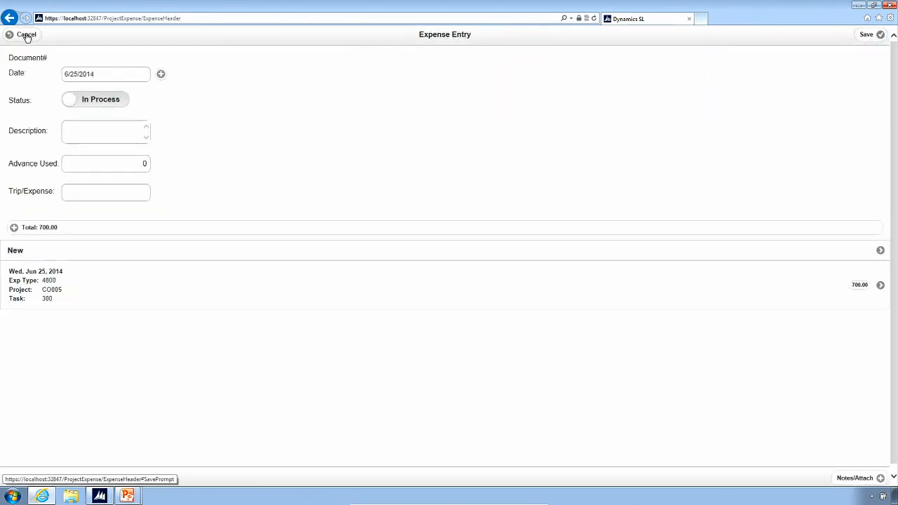
click(873, 34)
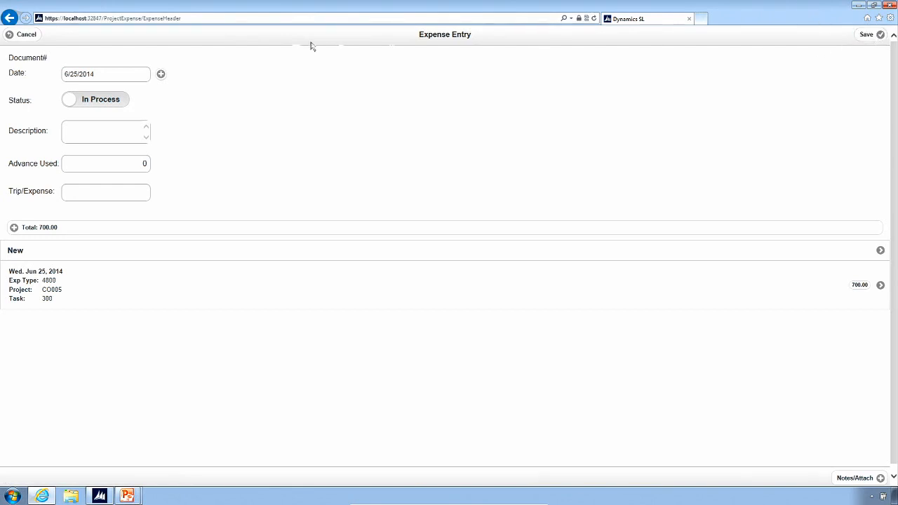
click(21, 37)
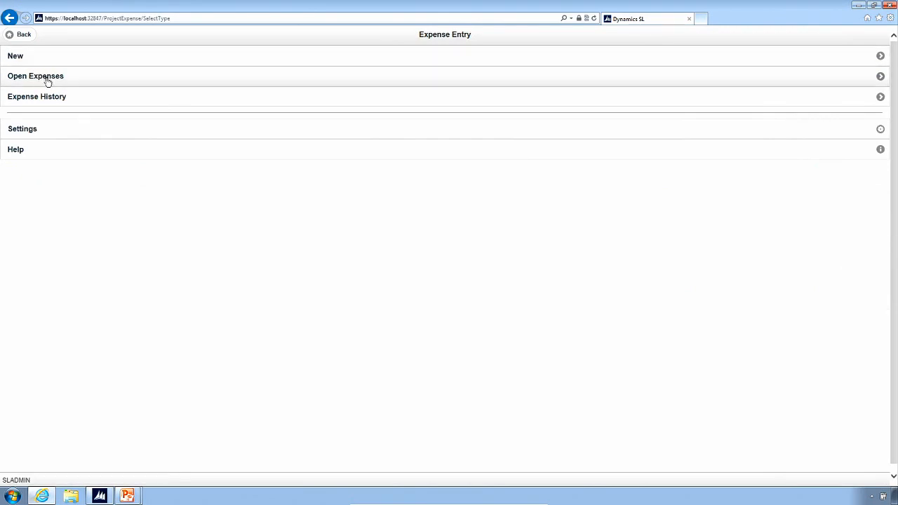
- Review the open expenses, inspect the Jun 25, 2014 expense report, and return to the expense entry menu
click(47, 82)
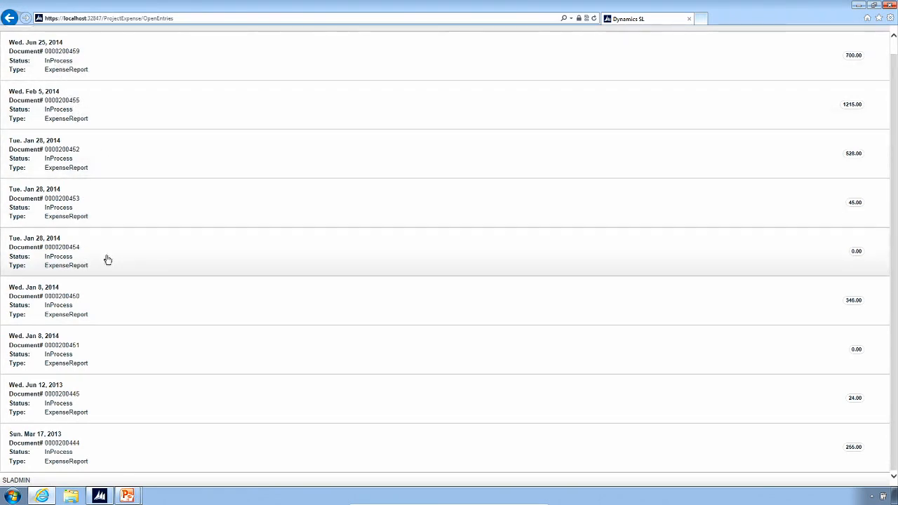
click(10, 19)
right_click(11, 19)
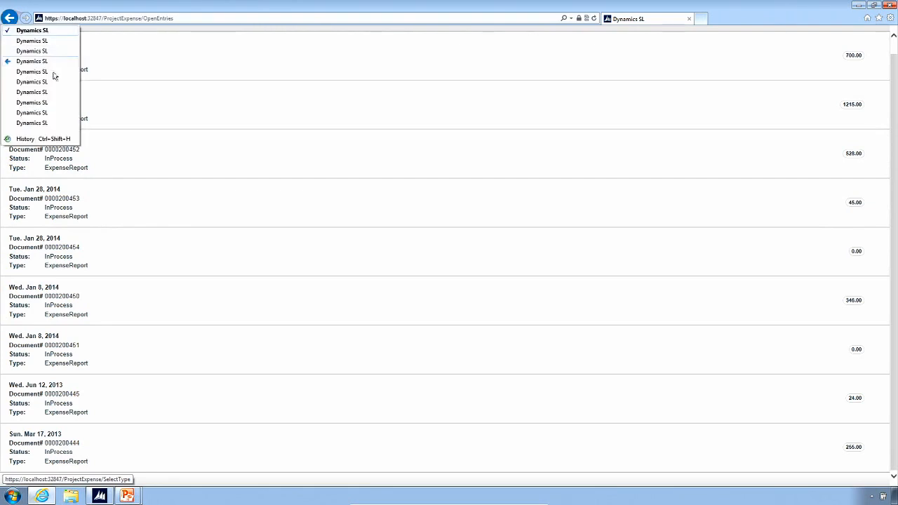
click(119, 74)
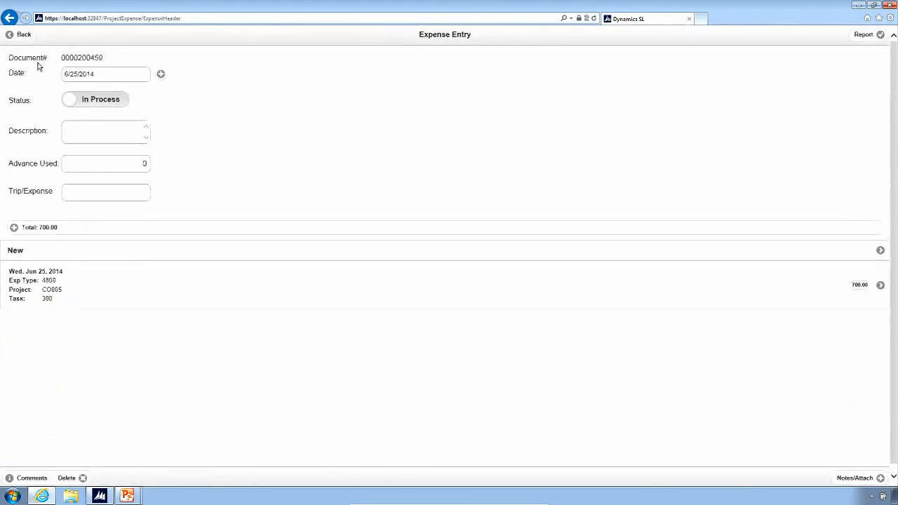
click(19, 39)
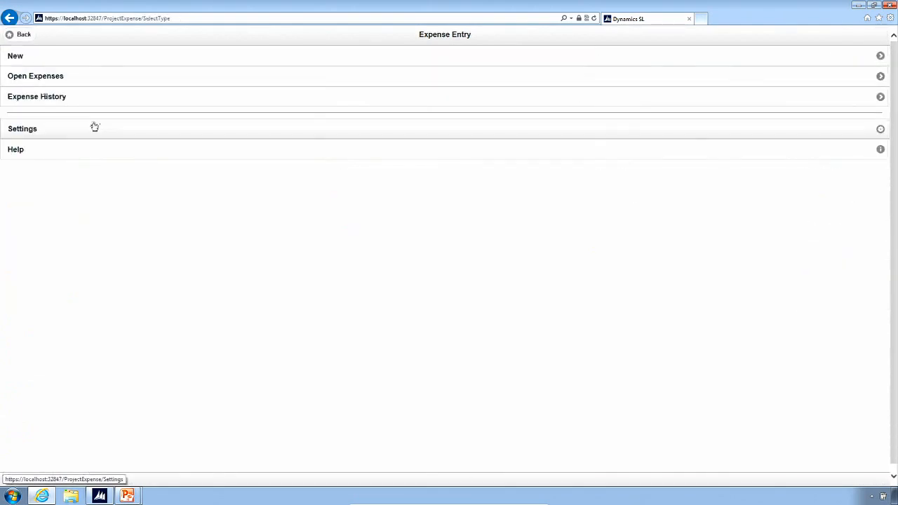
- Review the 1342.40 expense report of Jun 9, 2014 in the expense history, and leave expense entry for Approvals
click(21, 100)
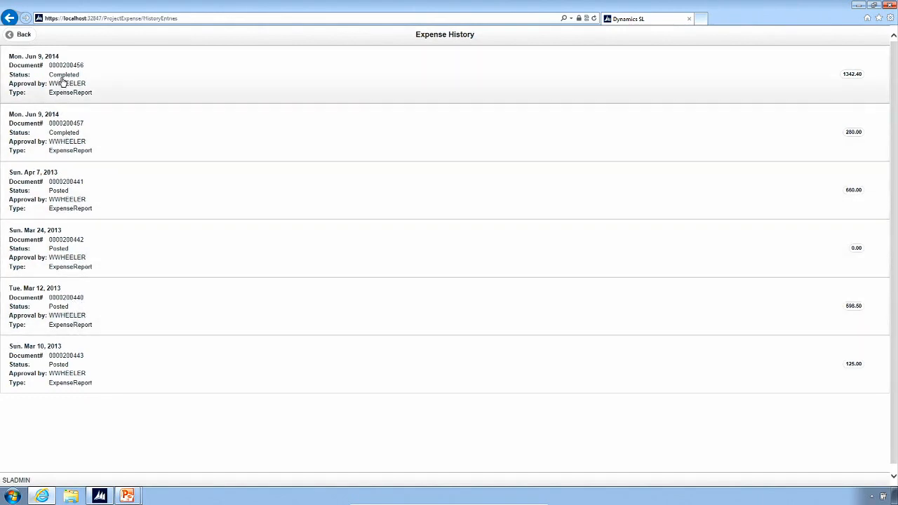
click(90, 96)
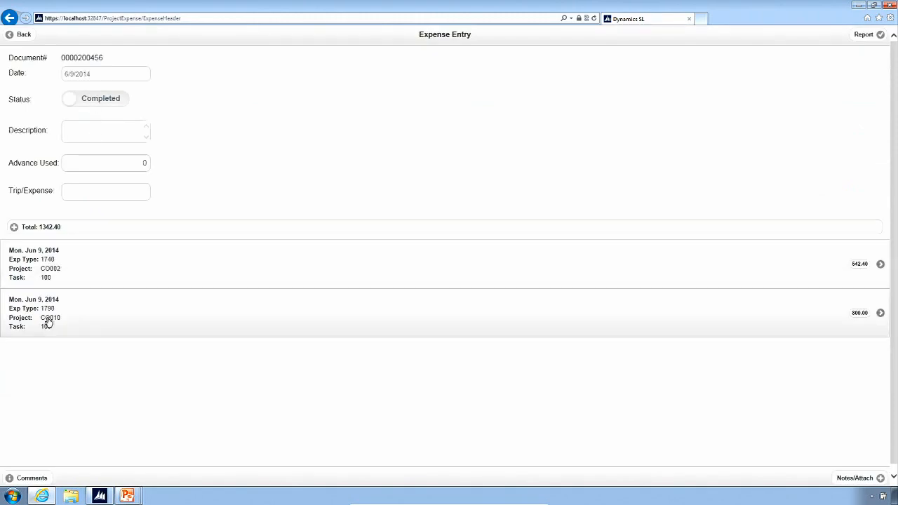
click(23, 35)
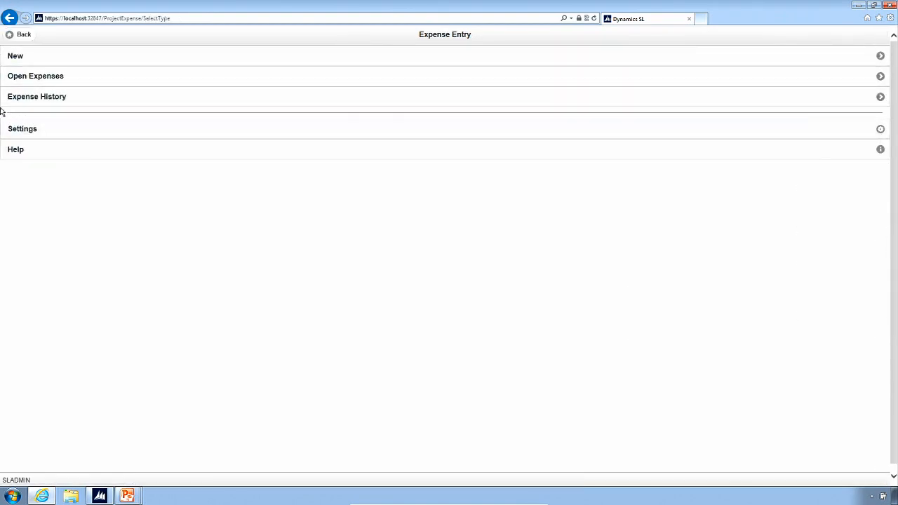
click(23, 37)
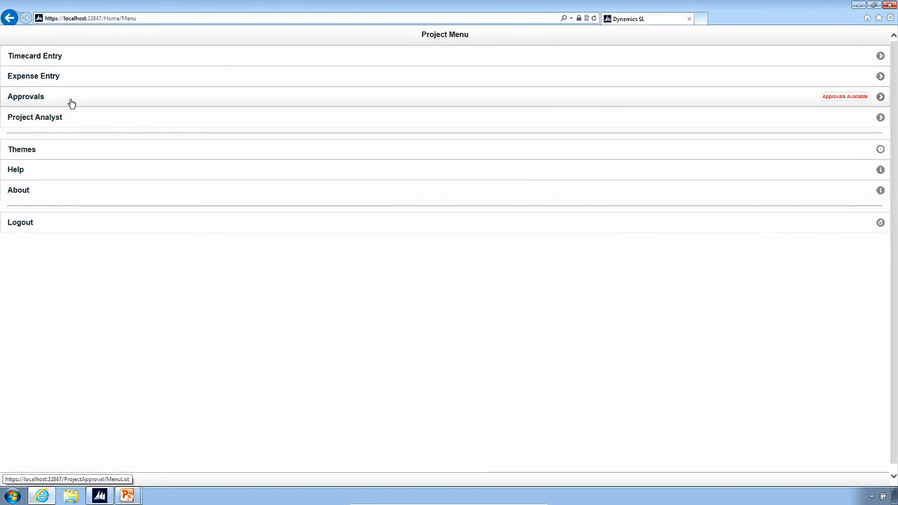
click(71, 103)
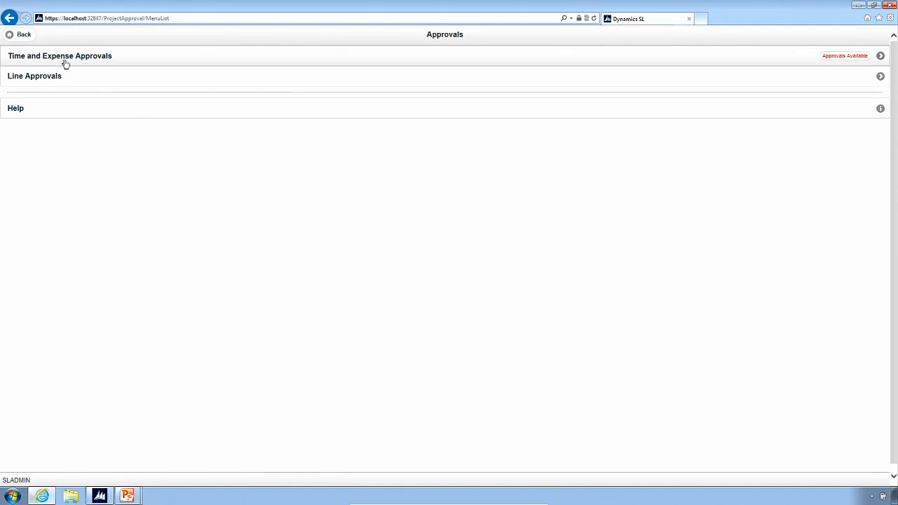
- Switch to the SL 2015 project-_ksb v6.pptx presentation in PowerPoint, select the Workflow for Timecards and Expense Reports slide, and start the slide show
mouse_move(127, 495)
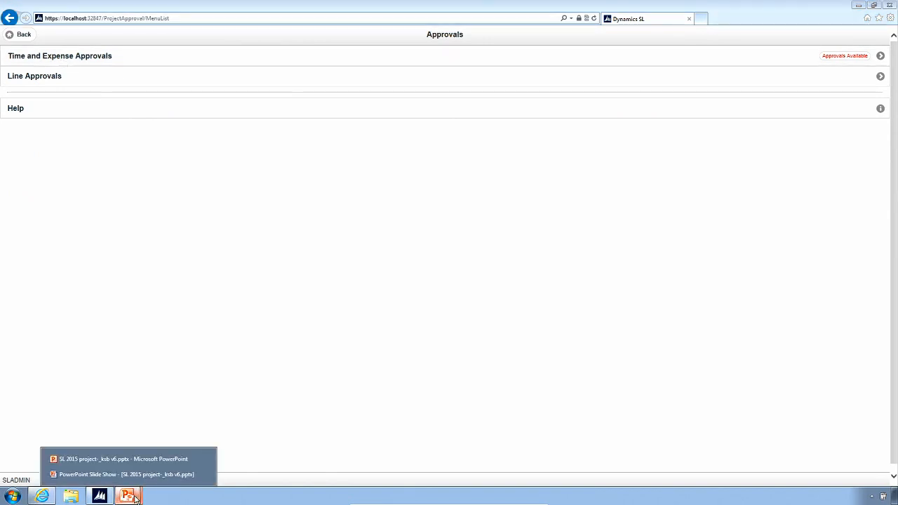
click(123, 459)
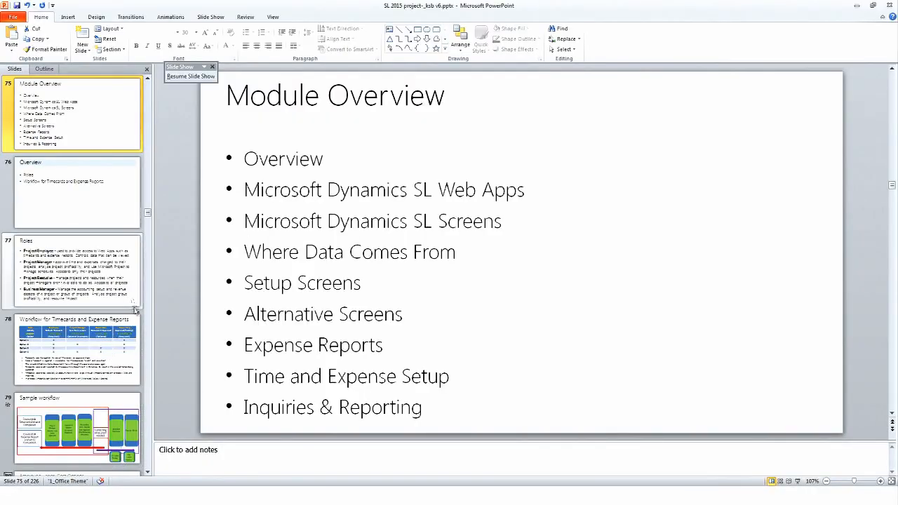
click(92, 352)
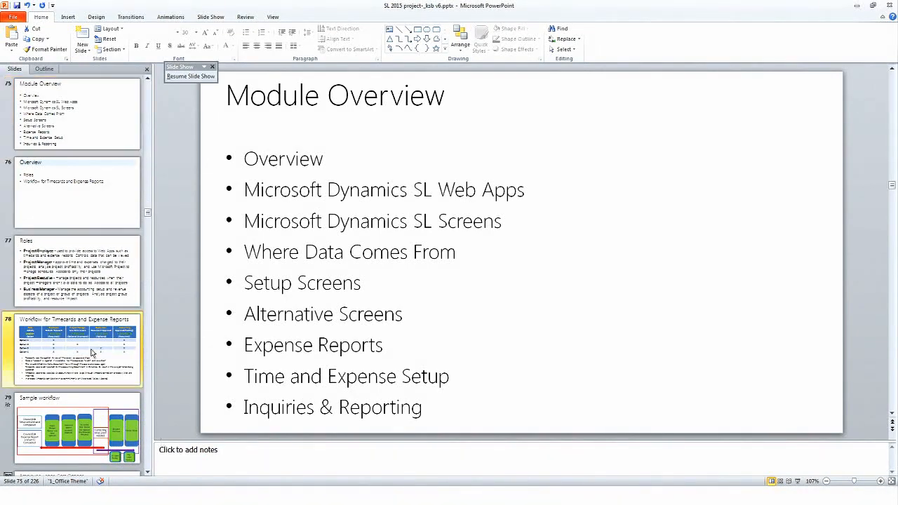
click(798, 482)
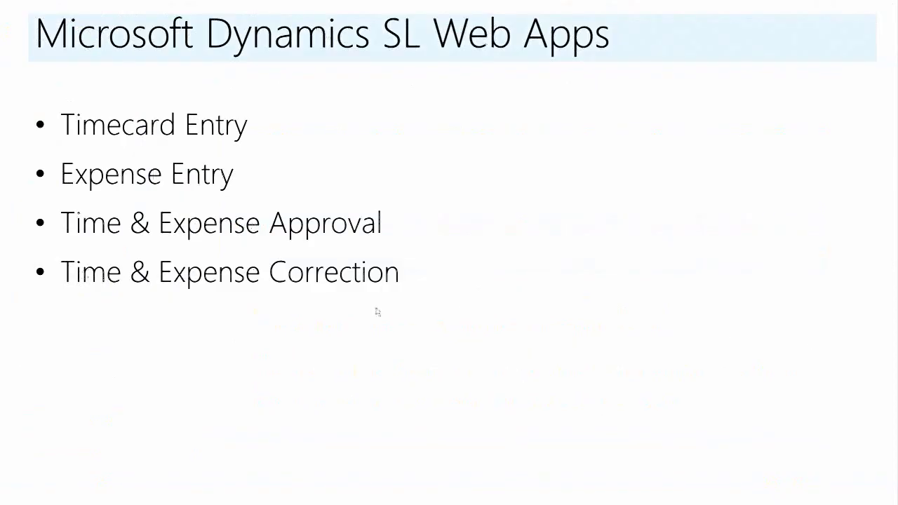
- Go back through the Sample workflow slide to Workflow for Timecards and Expense Reports, and end the slide show
click(452, 242)
click(451, 243)
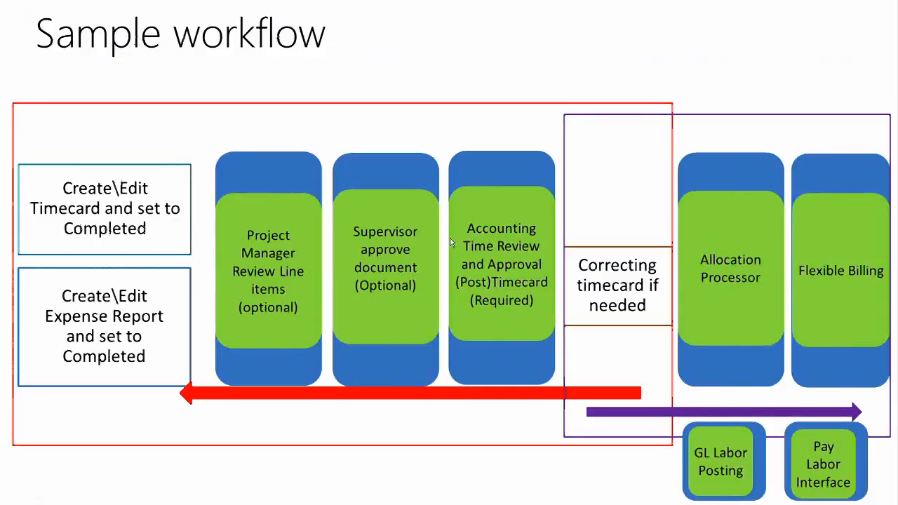
scroll(451, 243, up, 8)
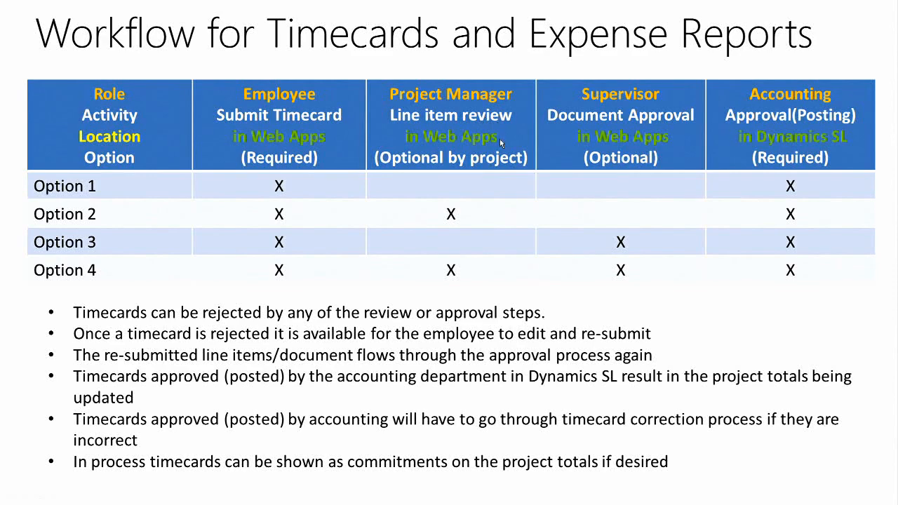
key(Escape)
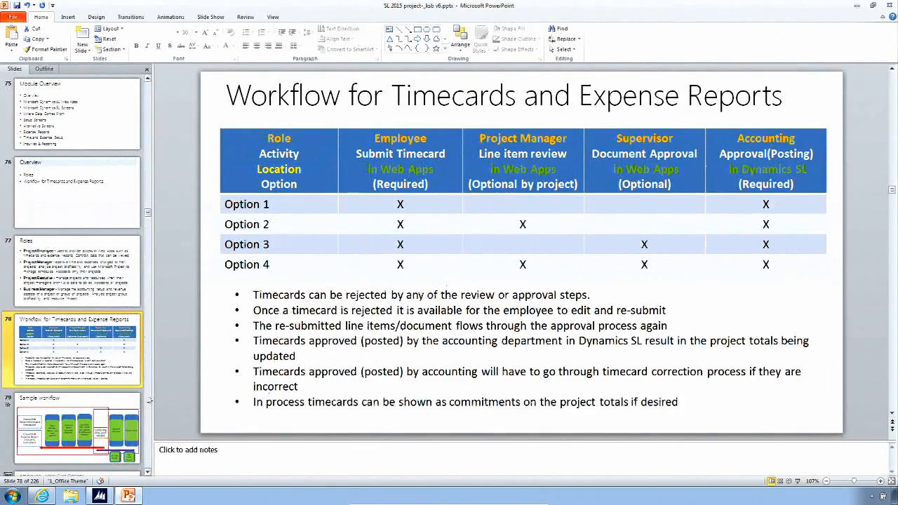
- Switch to the Dynamics SL web app in Internet Explorer and open Time and Expense Approvals
click(100, 495)
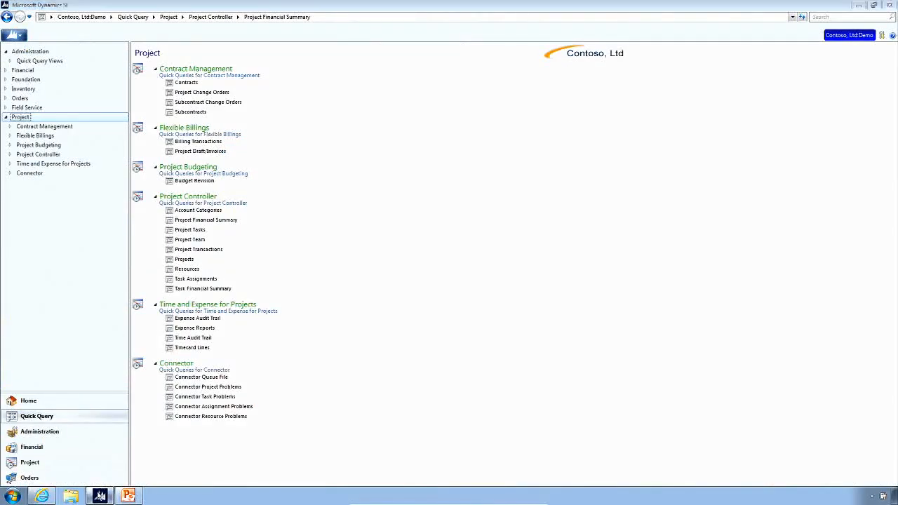
click(128, 496)
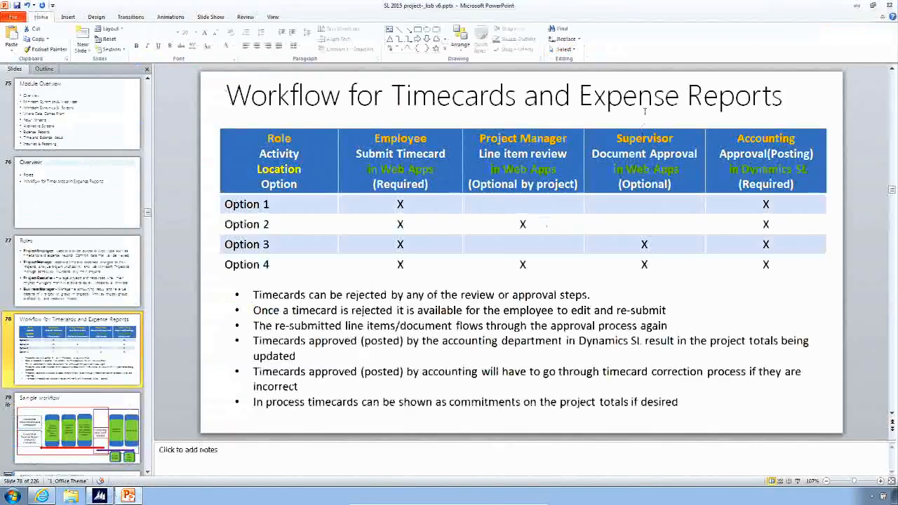
click(858, 6)
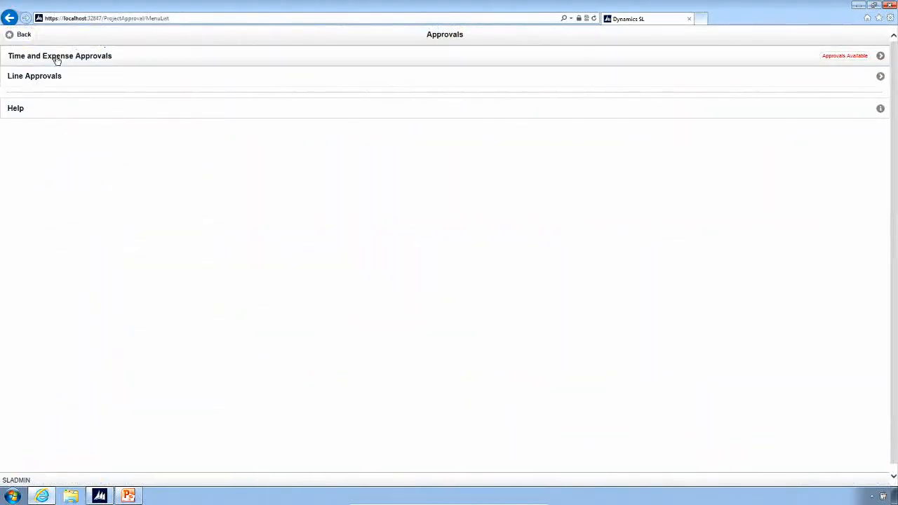
click(92, 59)
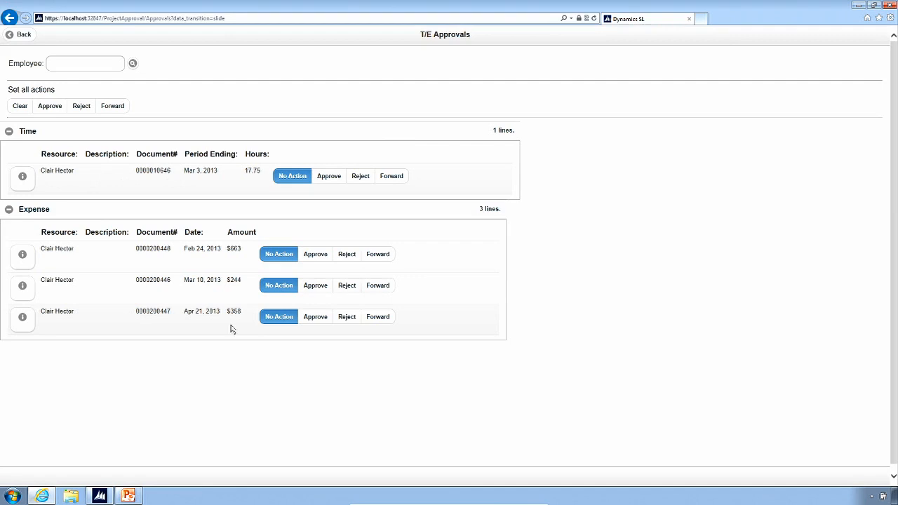
- Try the Forward, Reject and Approve actions on the Feb 24, 2013 expense document, and reset it to No Action
click(376, 259)
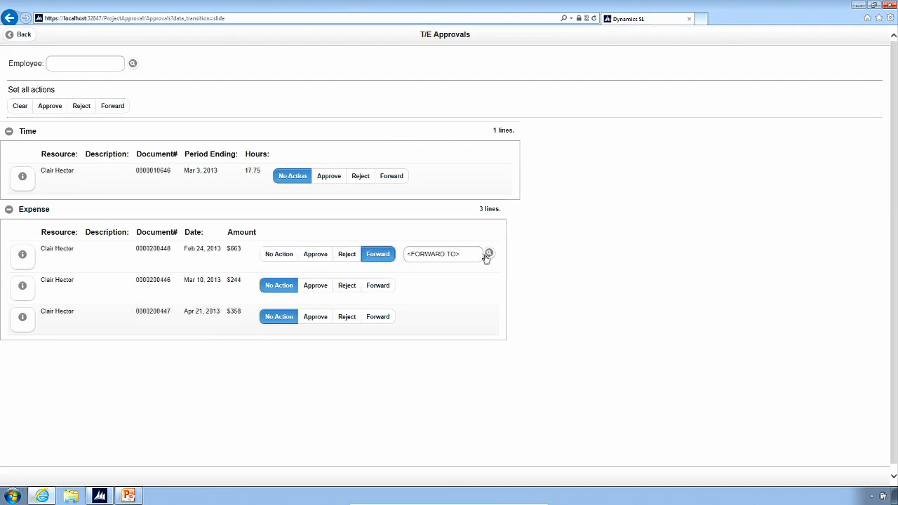
click(349, 257)
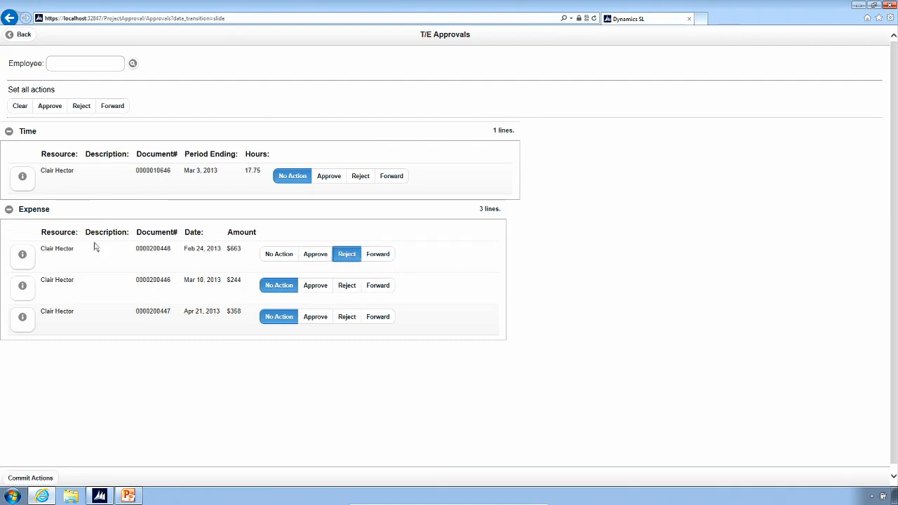
click(282, 256)
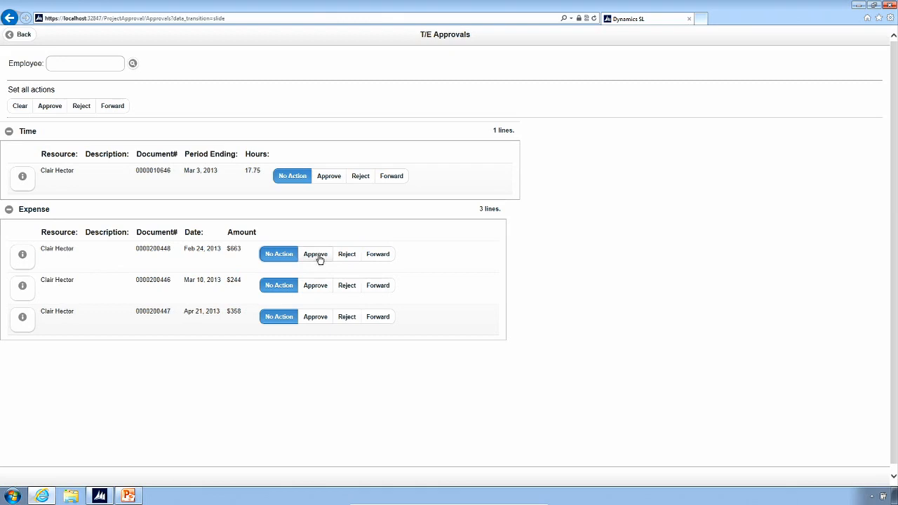
click(314, 256)
click(277, 256)
- Leave the time and expense approvals, view the Line Approvals page, and return to the Approvals menu
click(25, 36)
click(38, 82)
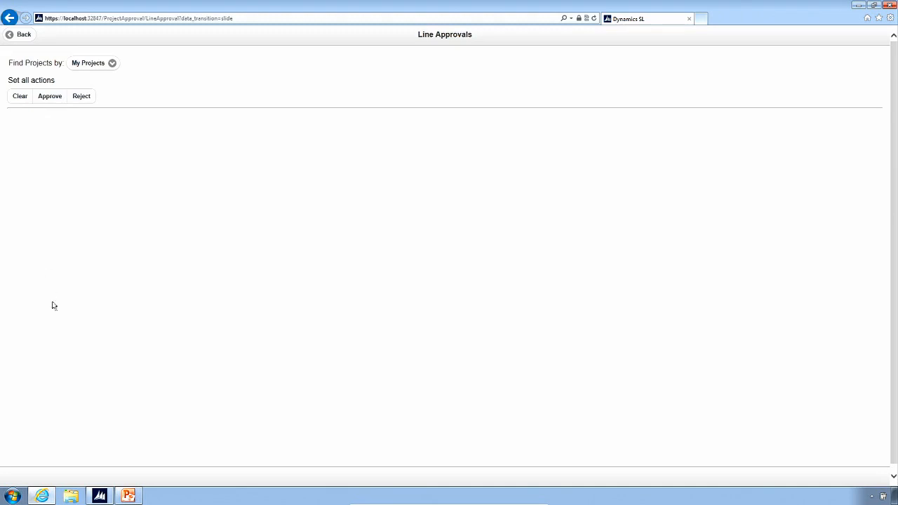
click(26, 36)
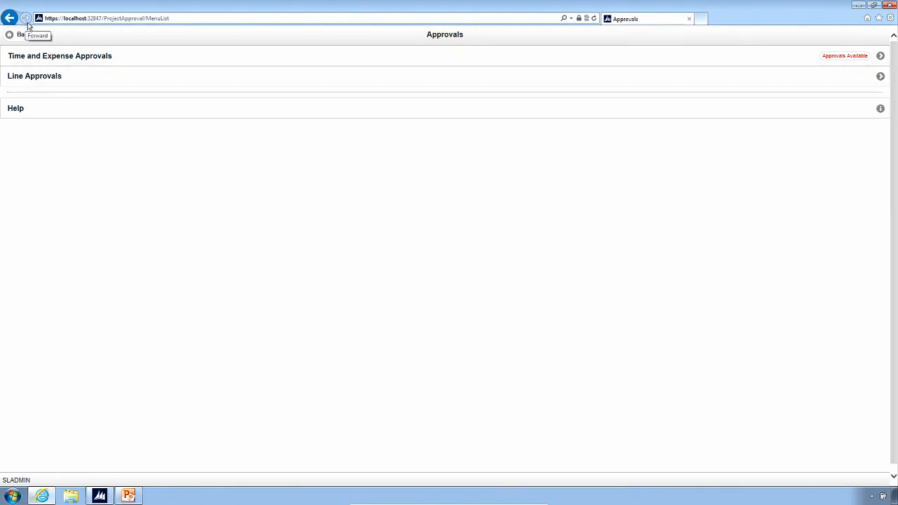
- Switch to the PowerPoint presentation, select the Microsoft Dynamics SL Web Apps slide, and start the slide show there
click(128, 496)
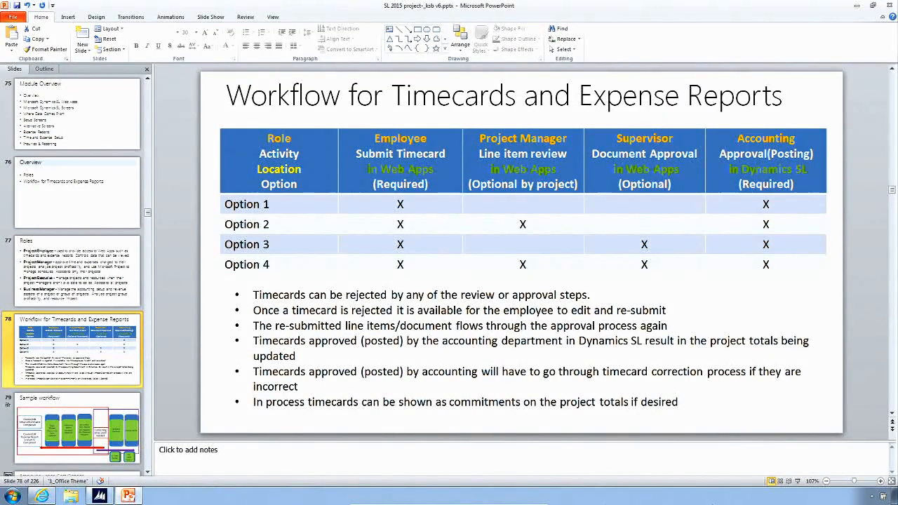
scroll(99, 444, down, 1)
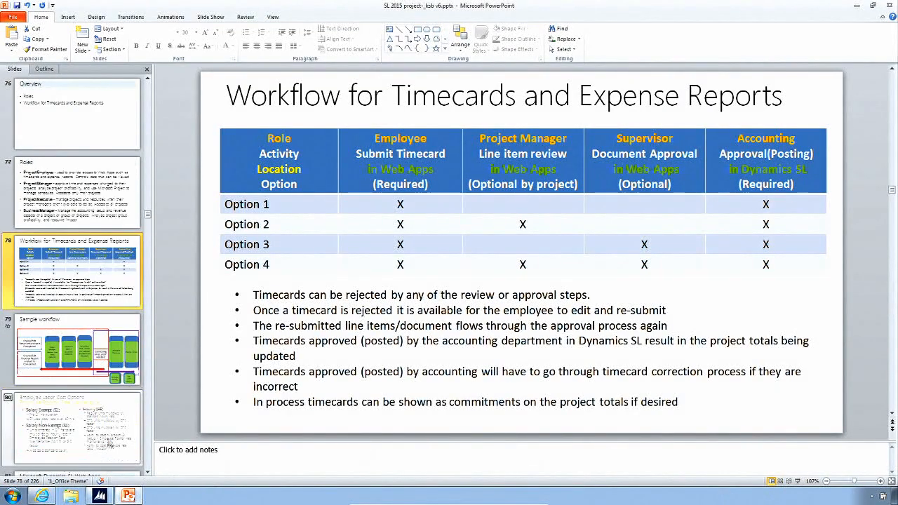
click(108, 443)
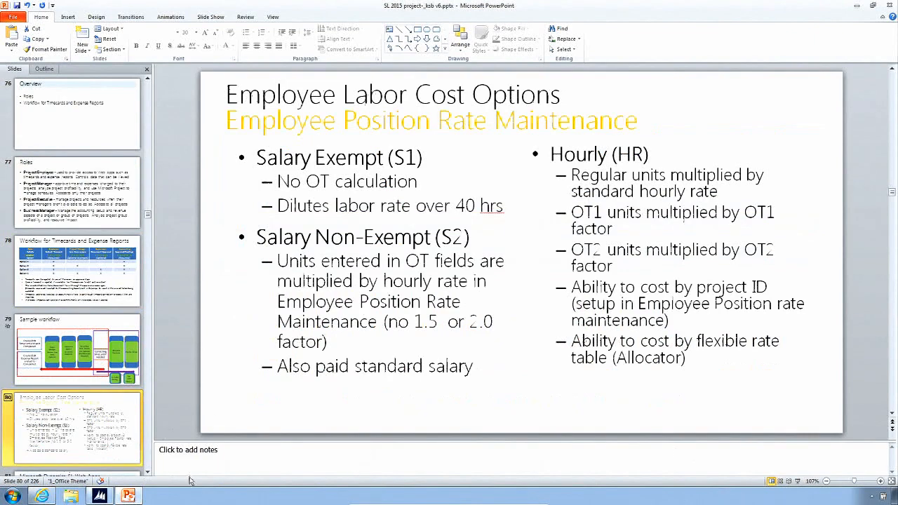
key(Down)
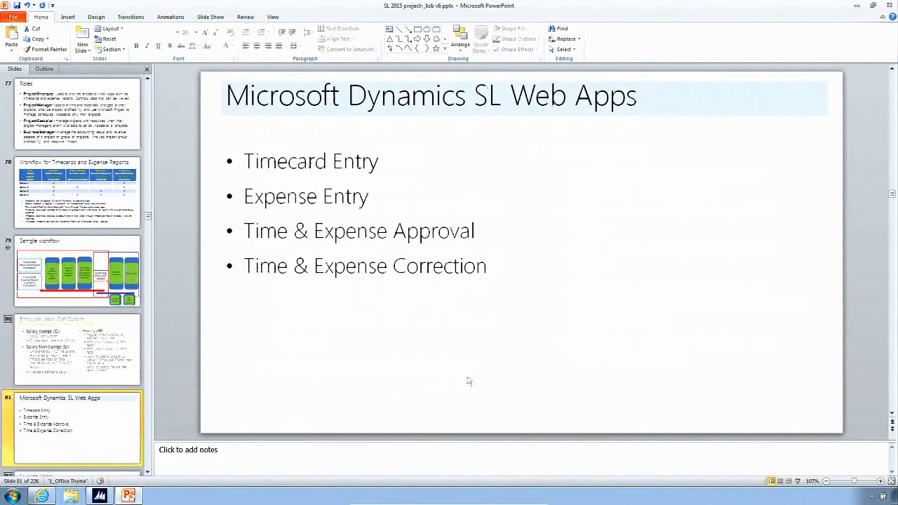
click(798, 482)
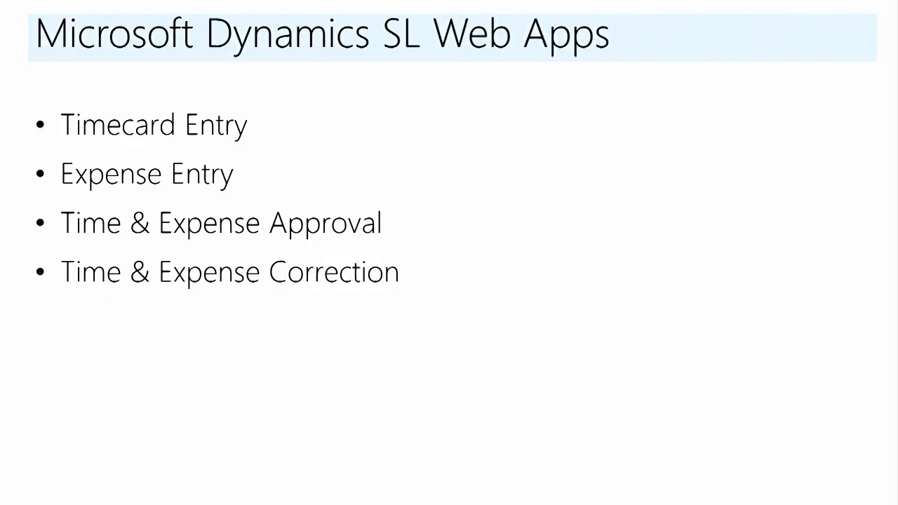
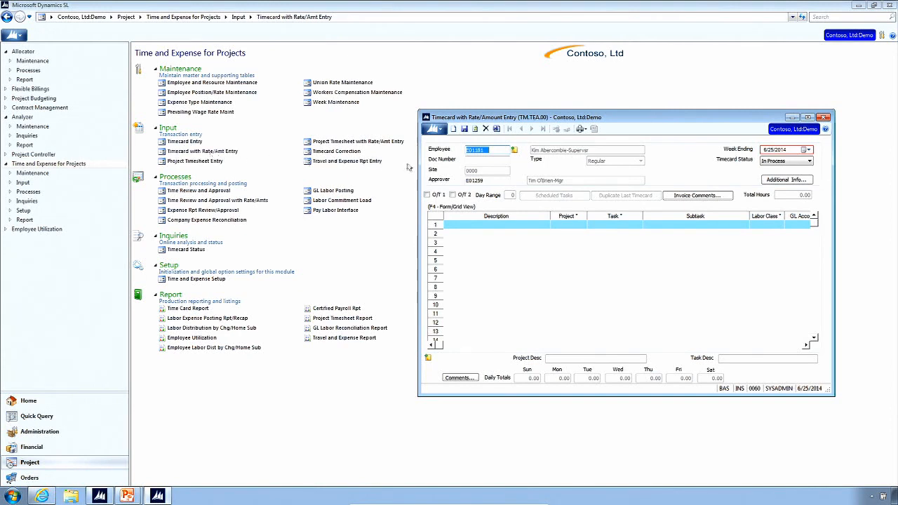
- Load the 1/17/1998 timecard of the first listed employee into Timecard with Rate/Amount Entry
click(480, 159)
double_click(485, 150)
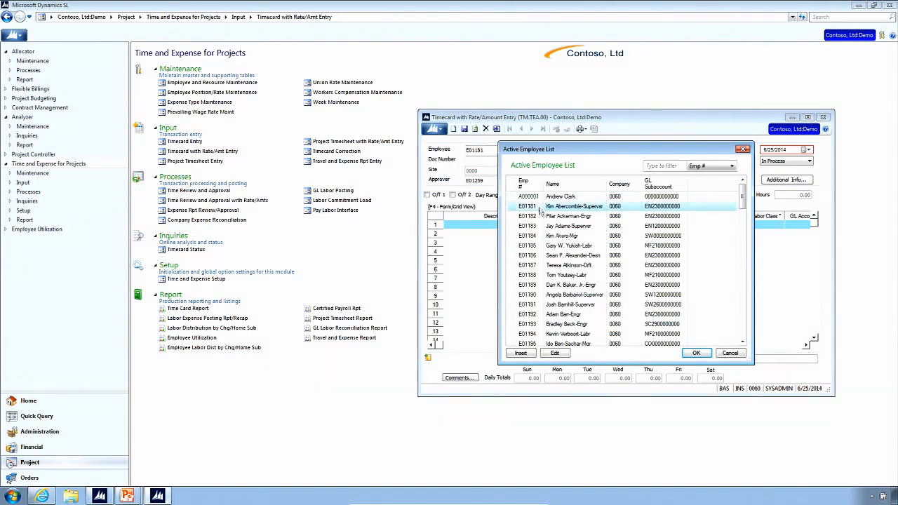
double_click(540, 197)
double_click(480, 159)
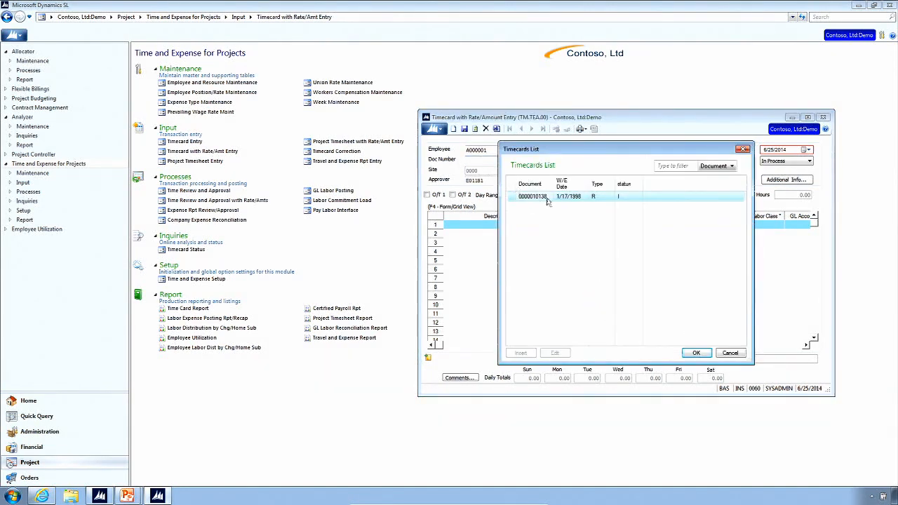
double_click(548, 198)
- Examine the Rate and Extended Amount values on the timecard line, and close Timecard with Rate/Amount Entry
drag(497, 120, 315, 61)
click(384, 165)
click(609, 288)
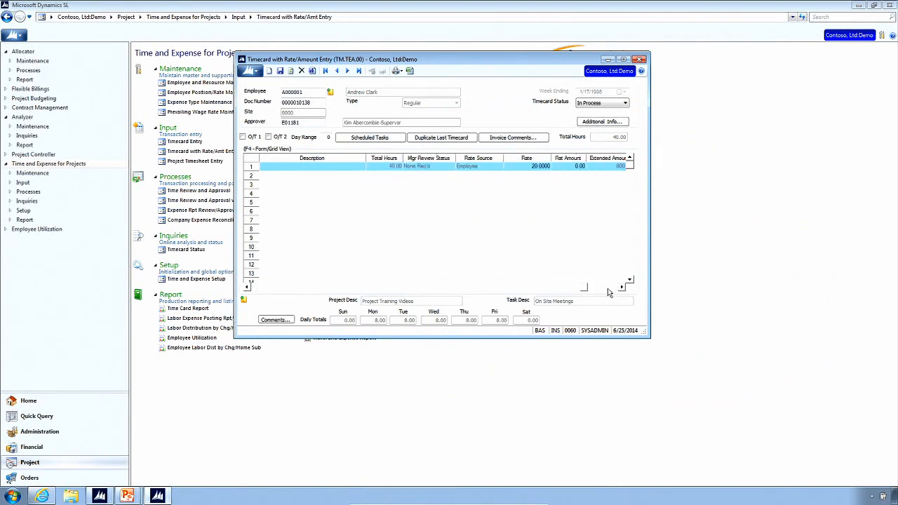
click(624, 288)
click(582, 167)
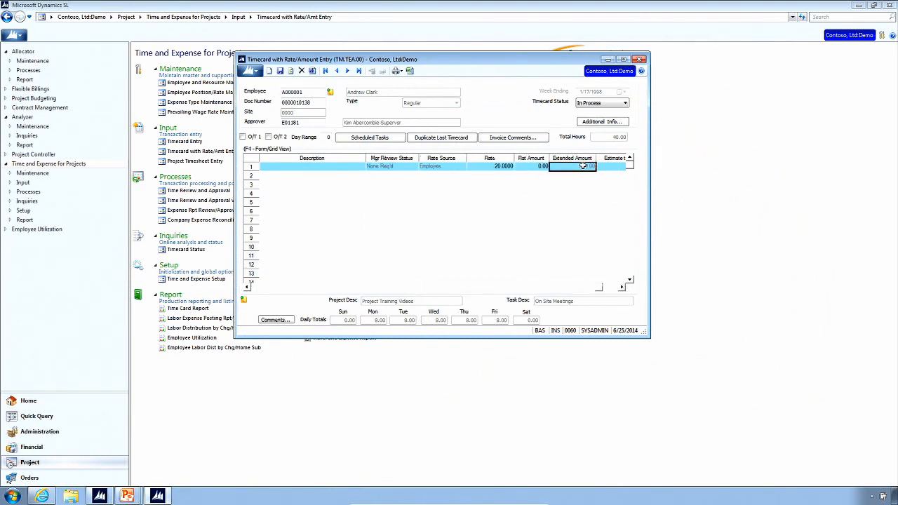
click(503, 167)
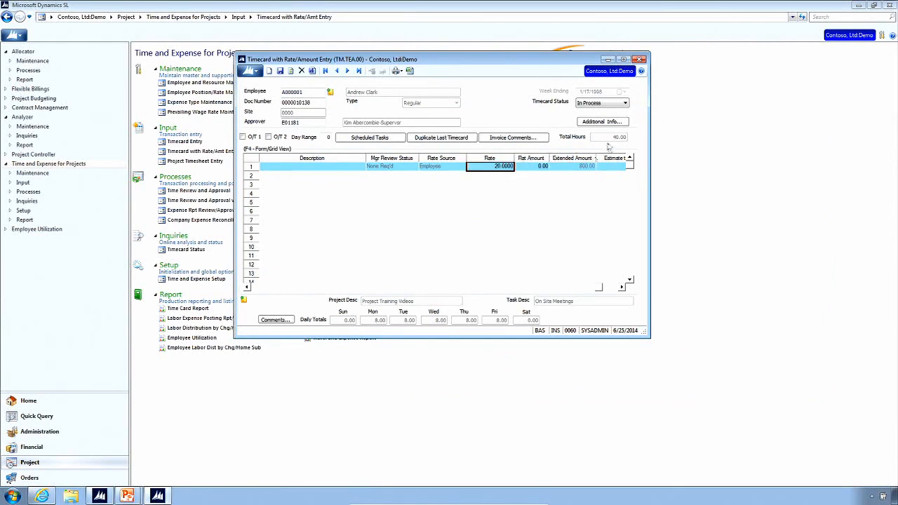
click(586, 167)
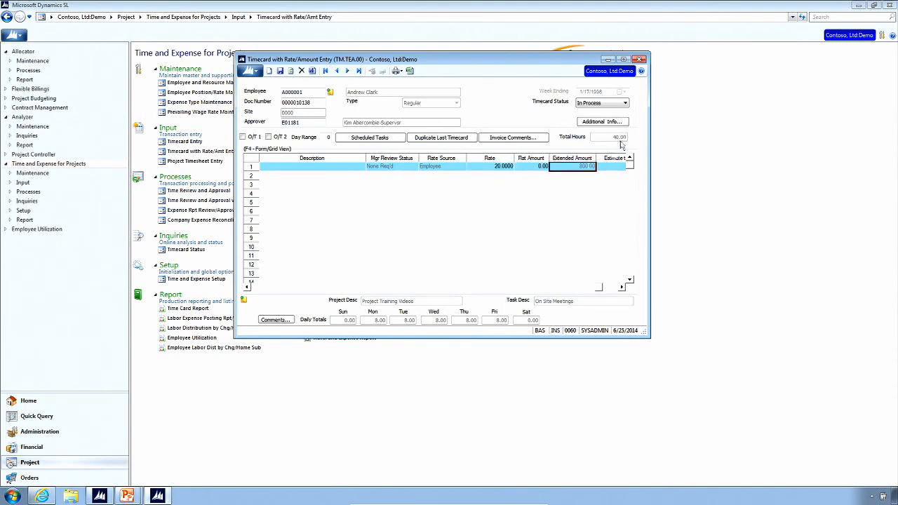
click(640, 60)
- Open Timecard Entry and load the first listed employee's 1/17/1998 timecard
click(191, 143)
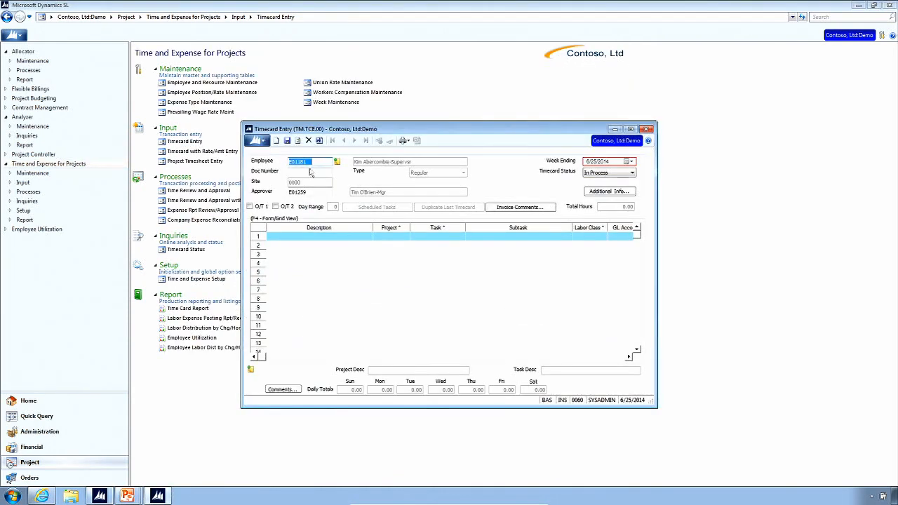
double_click(310, 164)
click(356, 210)
double_click(356, 209)
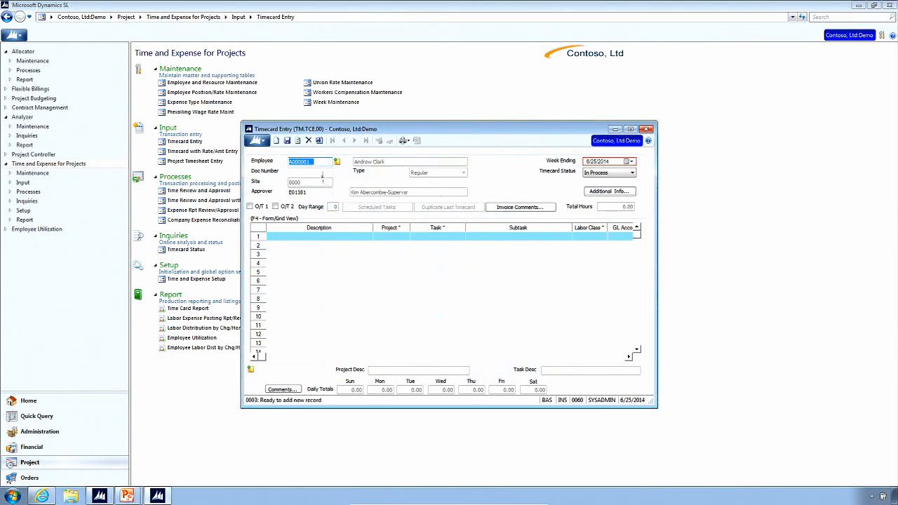
double_click(322, 173)
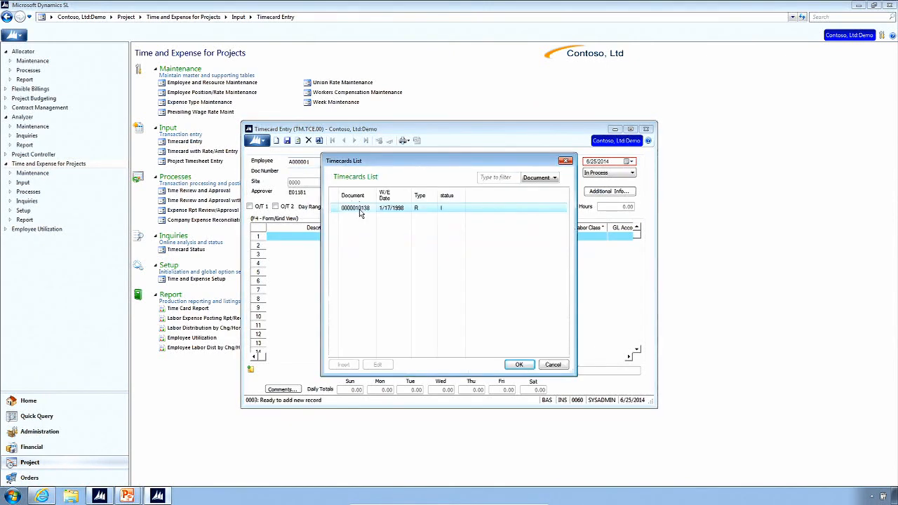
double_click(360, 211)
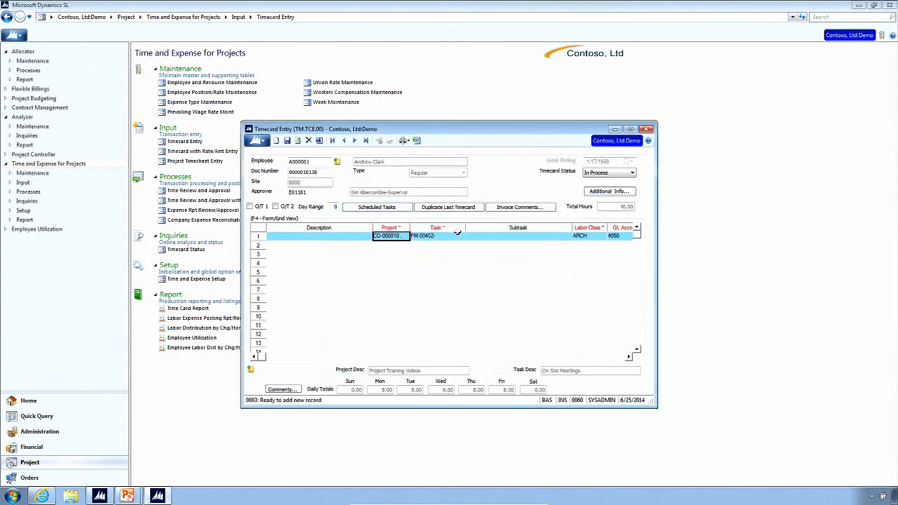
- Examine the timecard line's fields from Project through Estimate to Complete Task, and close Timecard Entry
key(Tab)
key(Tab)
key(Tab)
key(Tab)
key(Tab)
key(Tab)
key(Tab)
key(Tab)
key(Tab)
key(Tab)
key(Tab)
key(Tab)
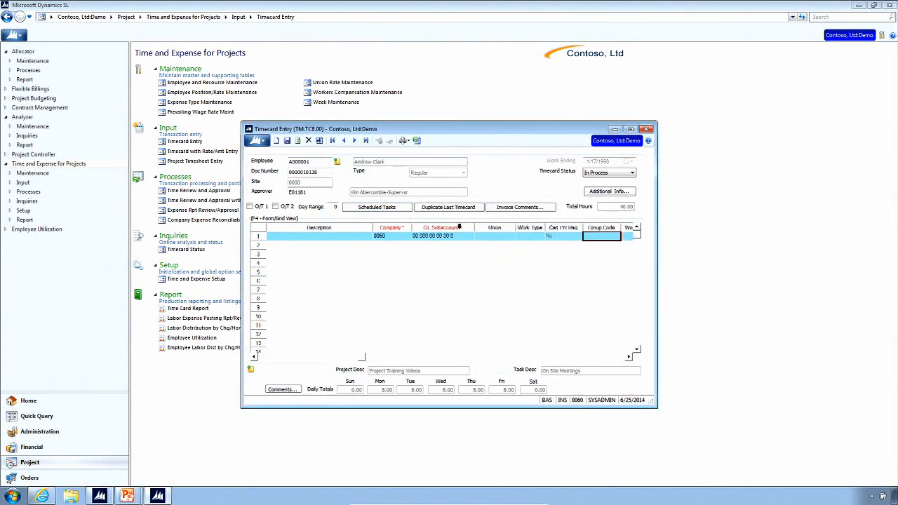
key(Tab)
key(Tab)
key(Tab)
key(Tab)
key(Tab)
key(Tab)
key(Tab)
key(Tab)
key(Tab)
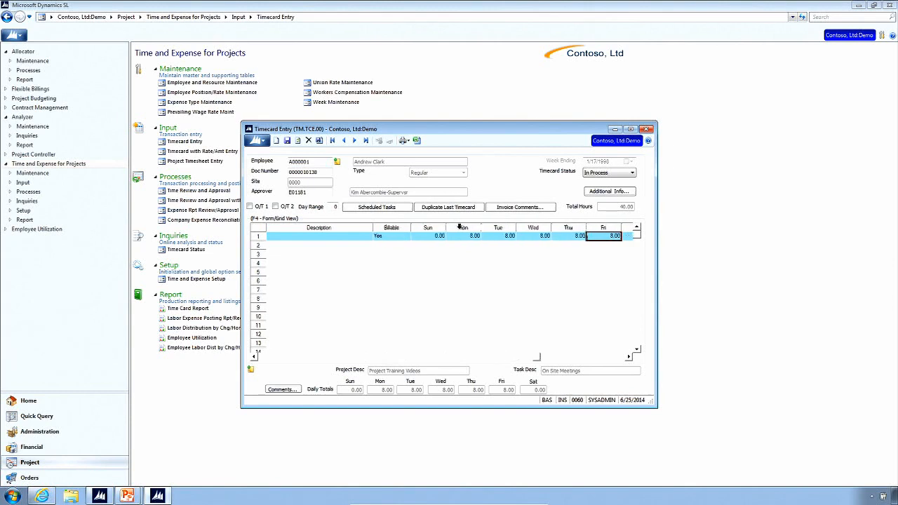
key(Tab)
key(Tab)
key(Tab)
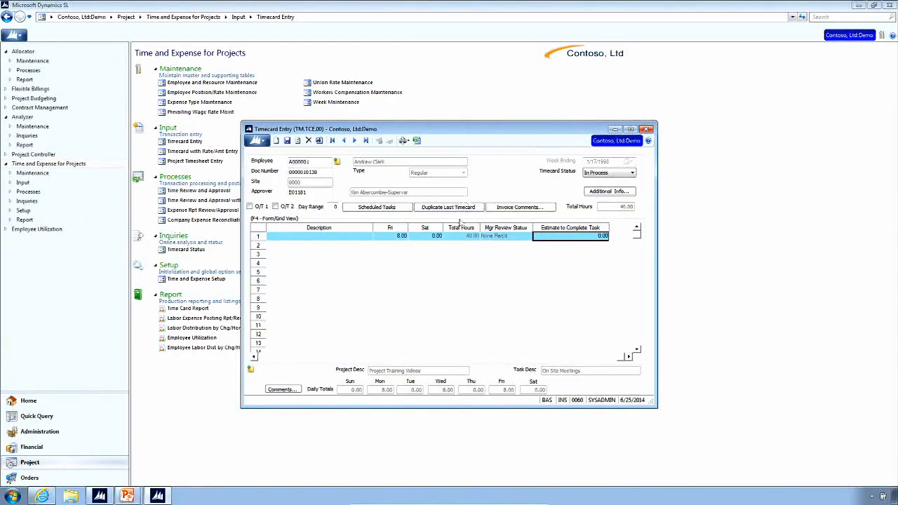
click(649, 131)
- Open Timecard with Rate/Amount Entry again and load the default employee's posted 1/31/1998 timecard
click(208, 151)
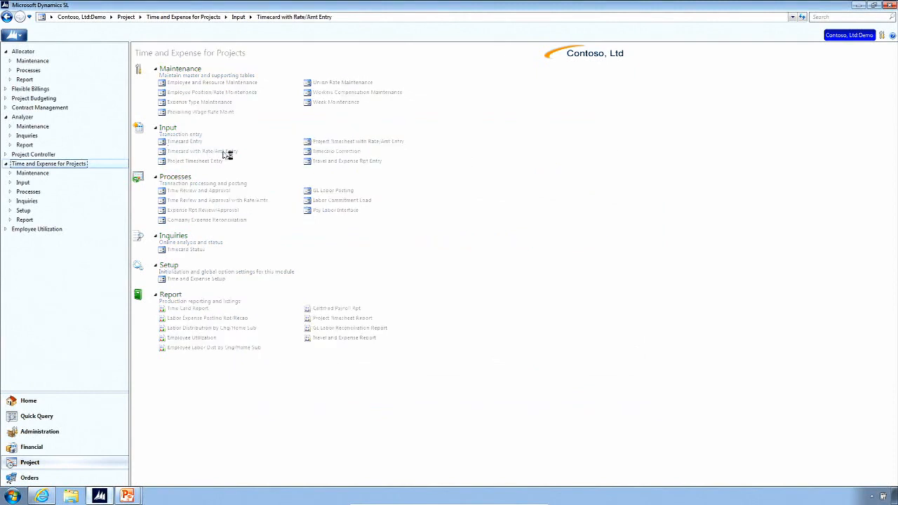
click(318, 172)
key(F3)
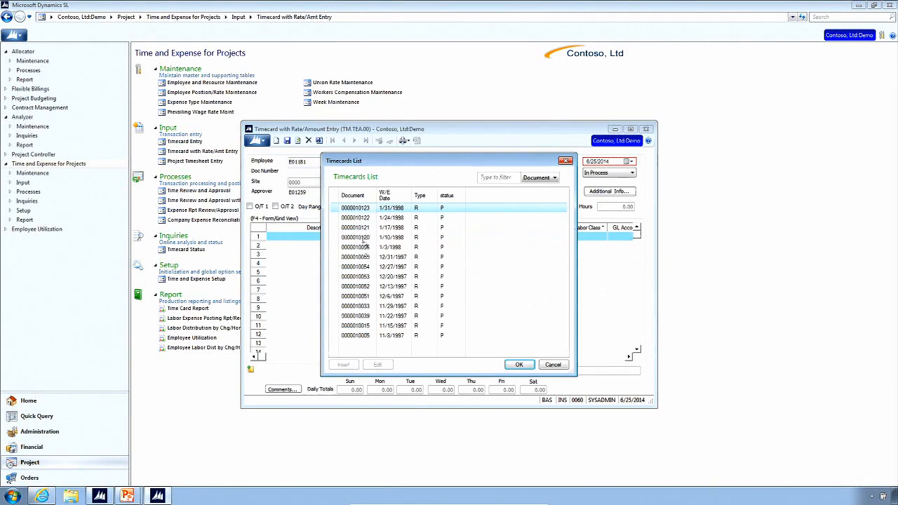
double_click(358, 209)
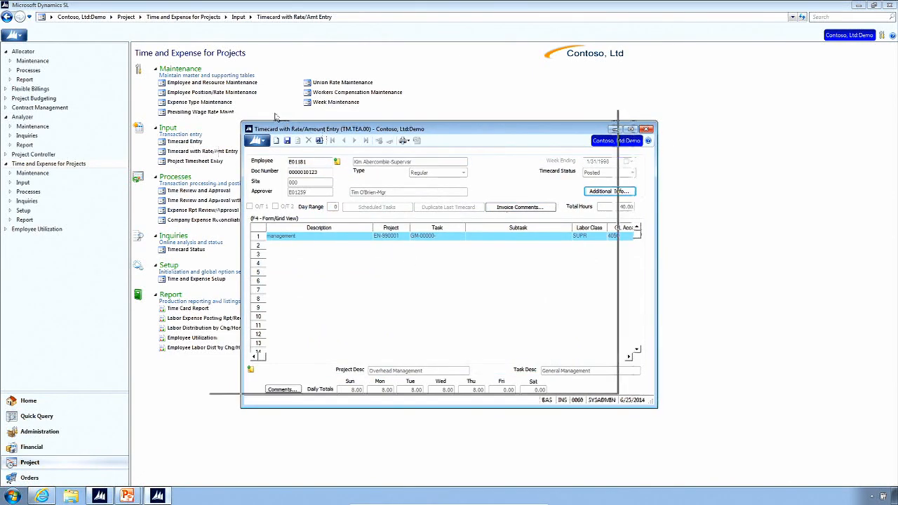
drag(323, 134, 255, 101)
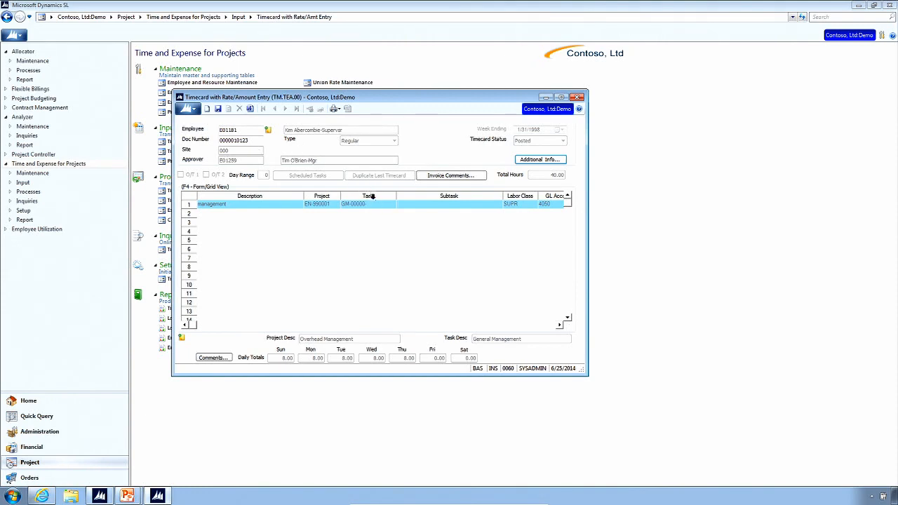
- Open Travel & Expense Report Entry and load the first listed employee's 1/20/1998 expense report
click(192, 41)
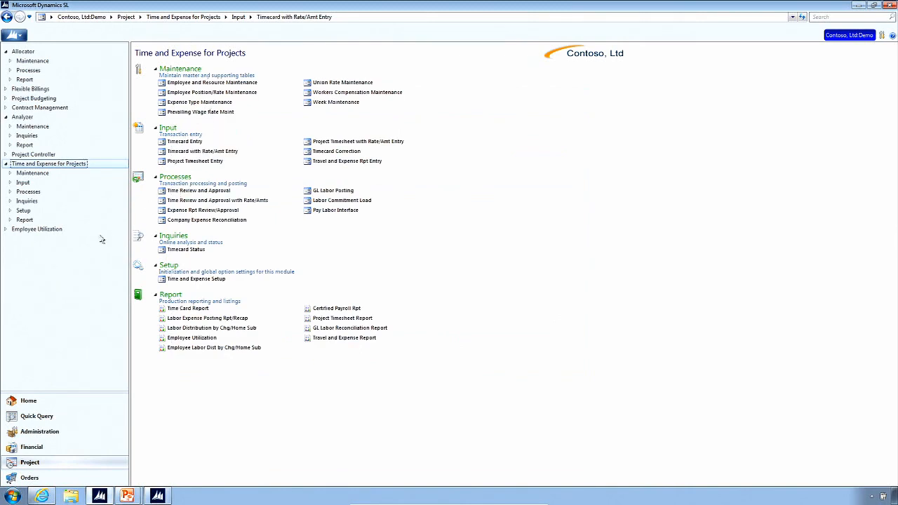
click(333, 163)
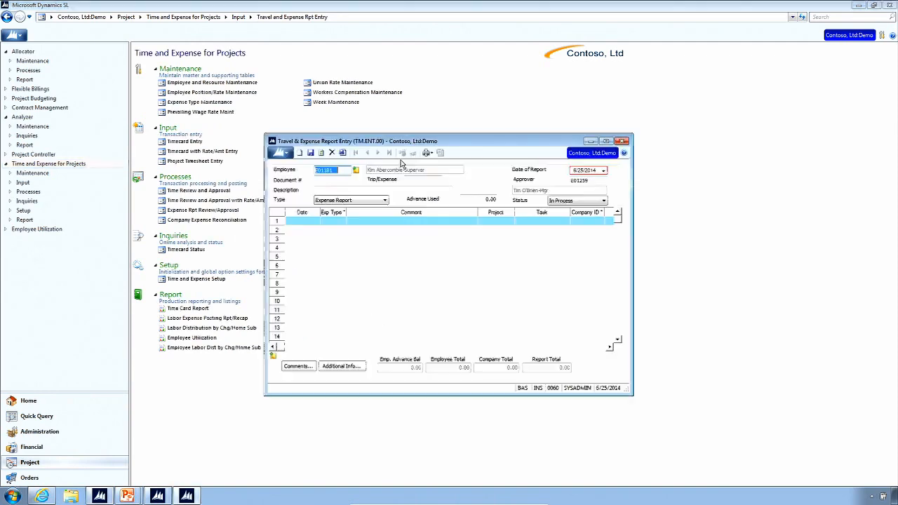
drag(379, 142, 310, 104)
double_click(275, 131)
double_click(285, 170)
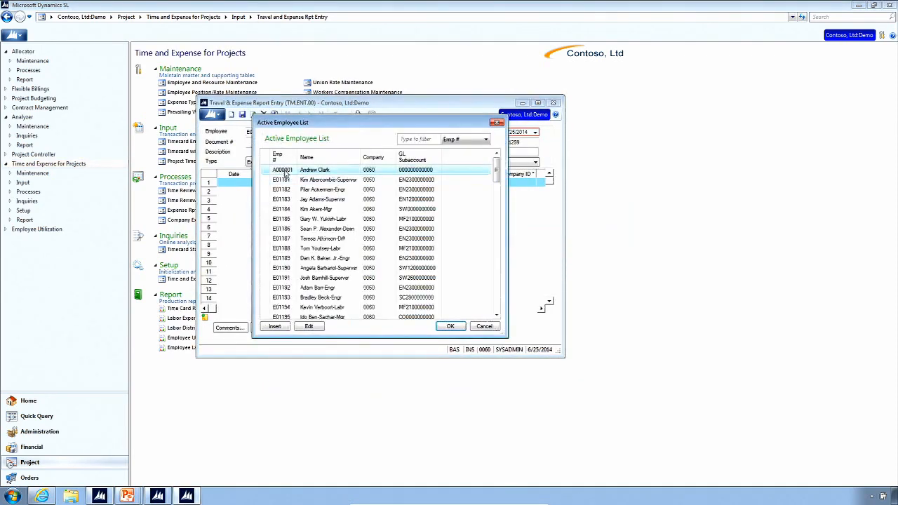
double_click(272, 142)
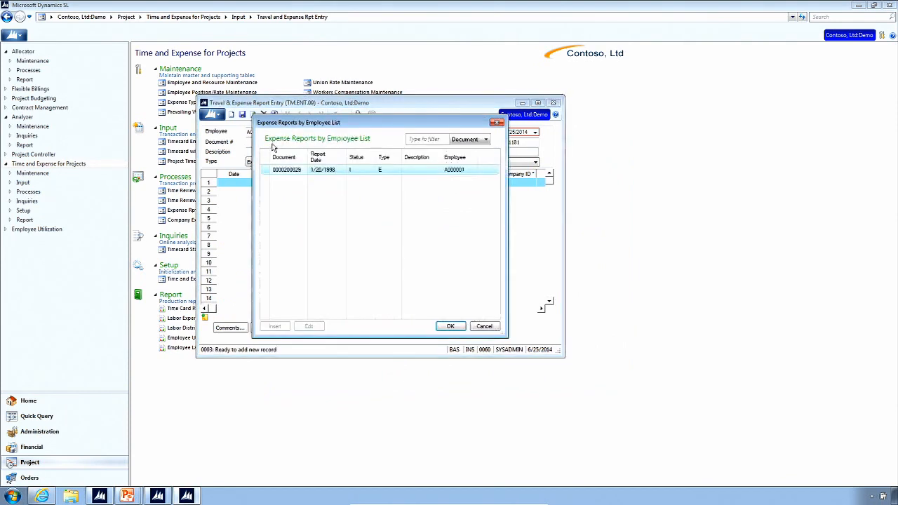
double_click(288, 171)
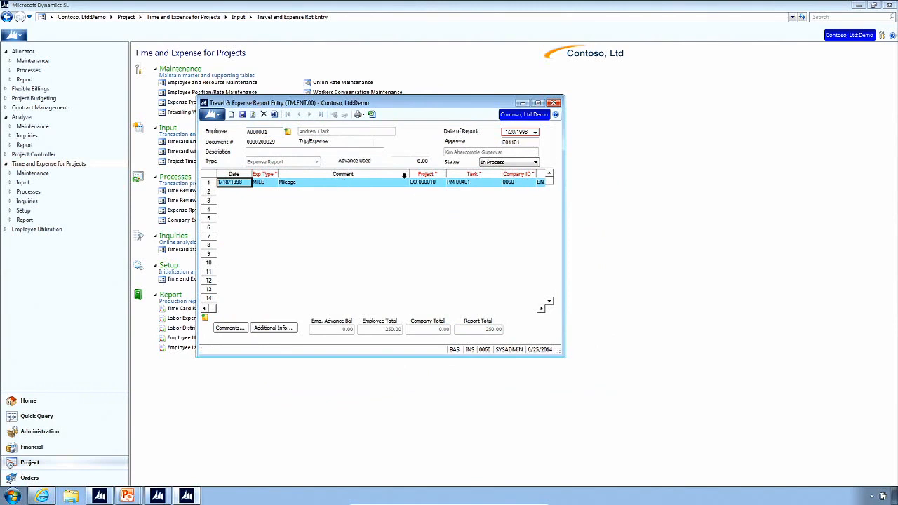
- Narrow the Comment column to examine the expense line's Project, Task, Company ID and Subaccount fields, and close Travel & Expense Report Entry
drag(410, 174, 351, 174)
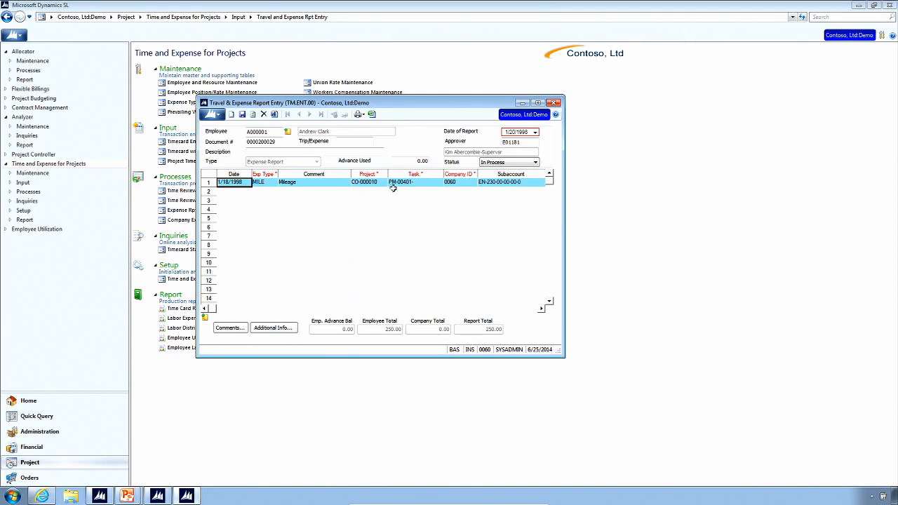
drag(352, 174, 331, 173)
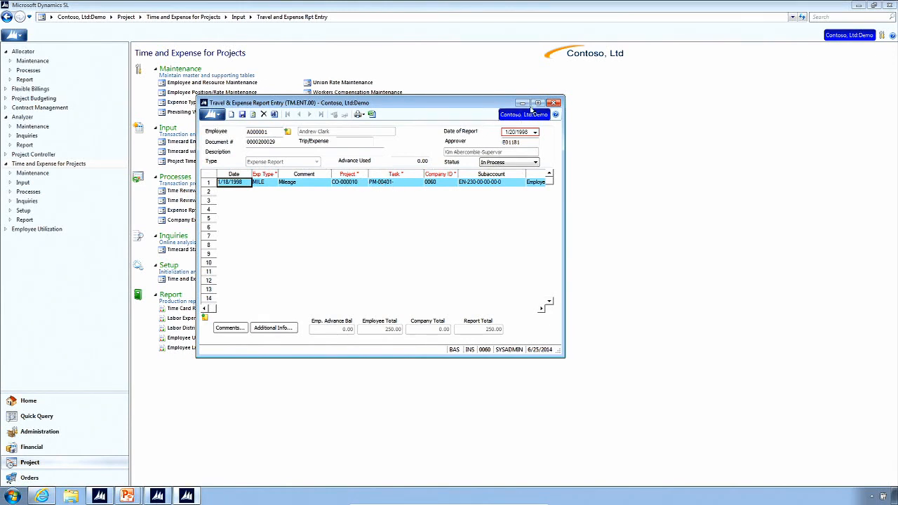
click(554, 103)
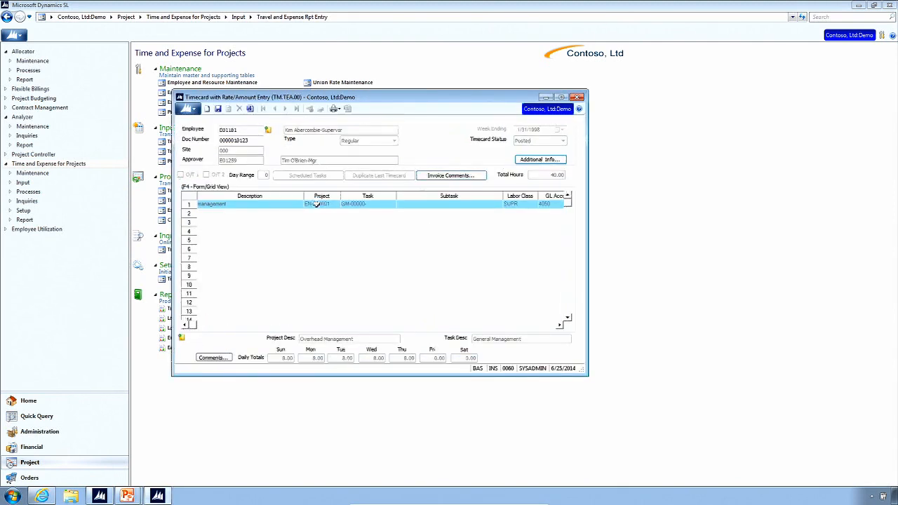
- Examine the posted timecard line's Project, Task and Subtask fields, and return to the Time and Expense for Projects page
drag(258, 204, 491, 201)
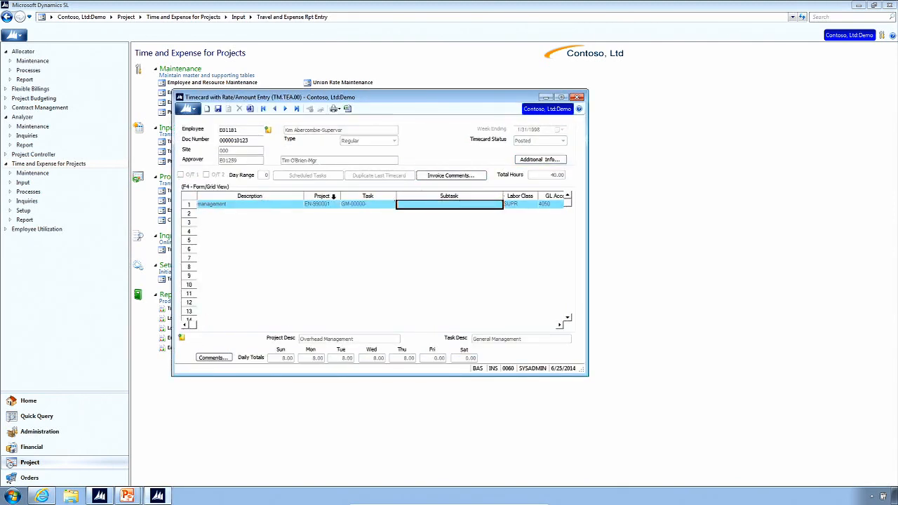
click(326, 204)
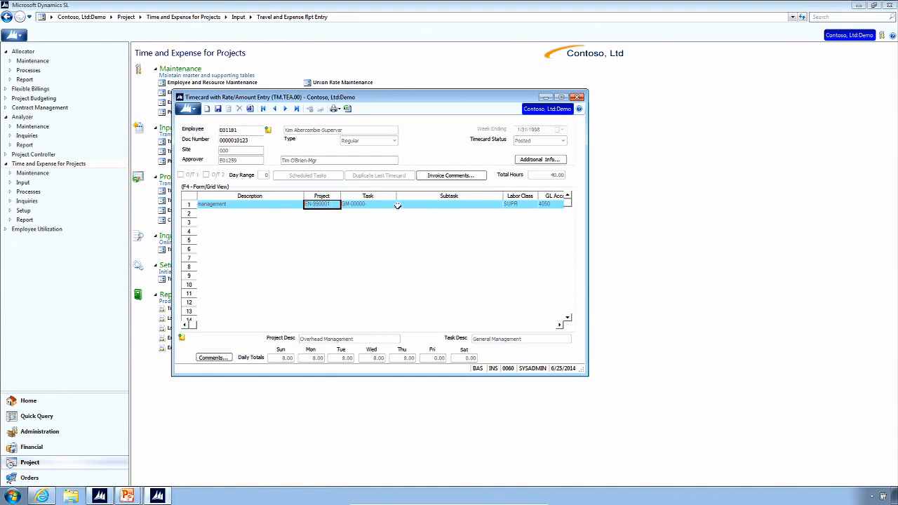
key(Tab)
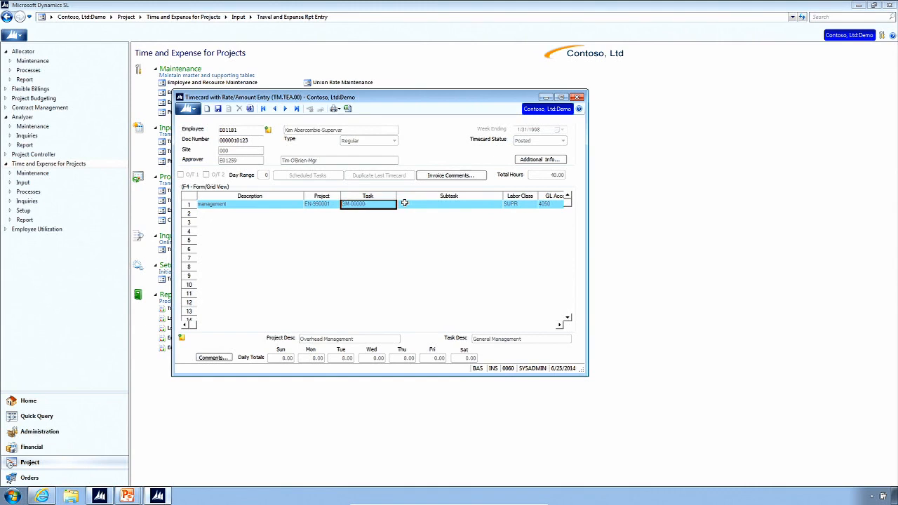
key(Tab)
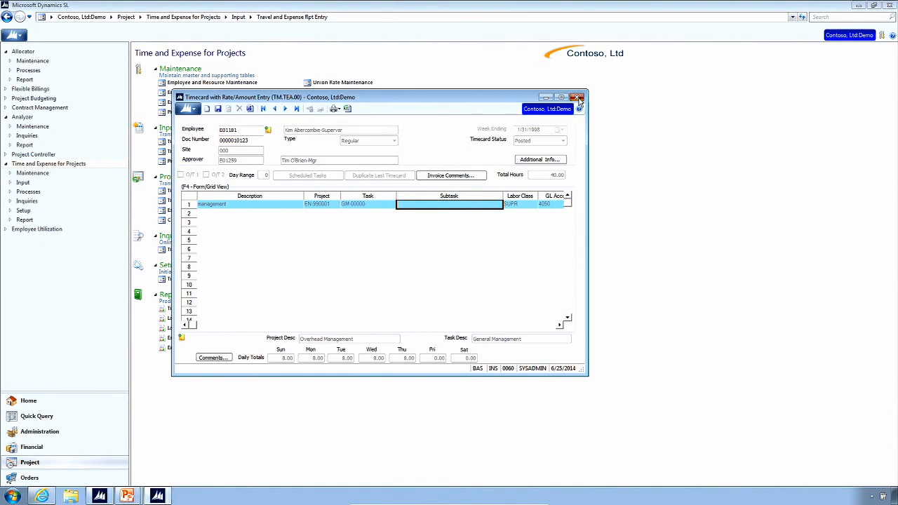
click(244, 130)
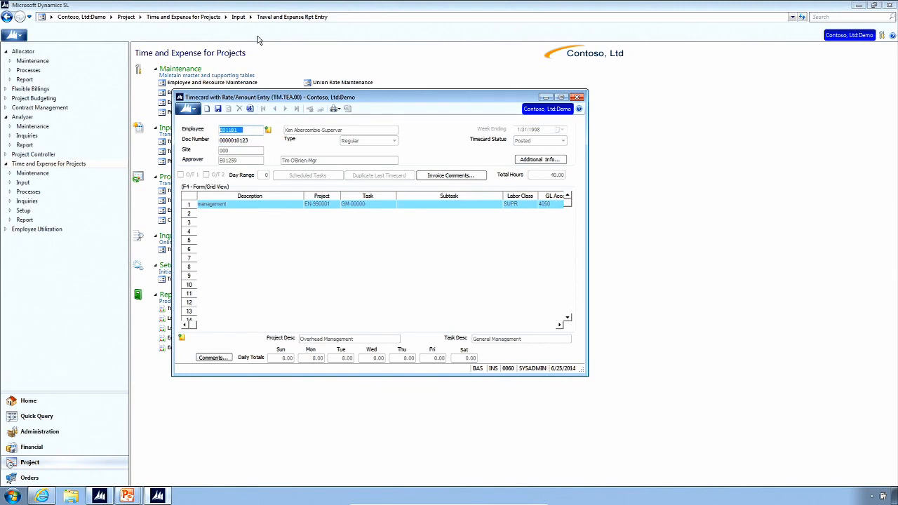
key(Escape)
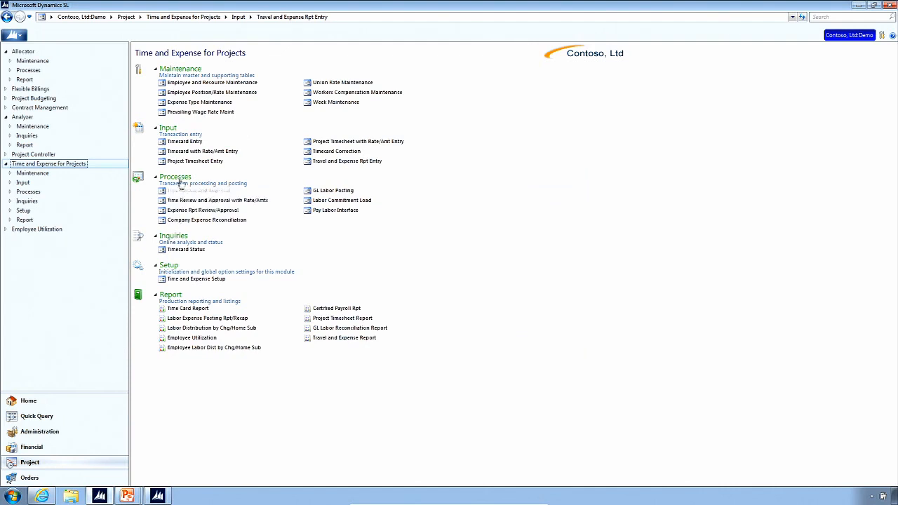
- Use Timecard Correction to create a correction for the default employee's posted 1/31/1998 timecard
click(328, 162)
click(337, 152)
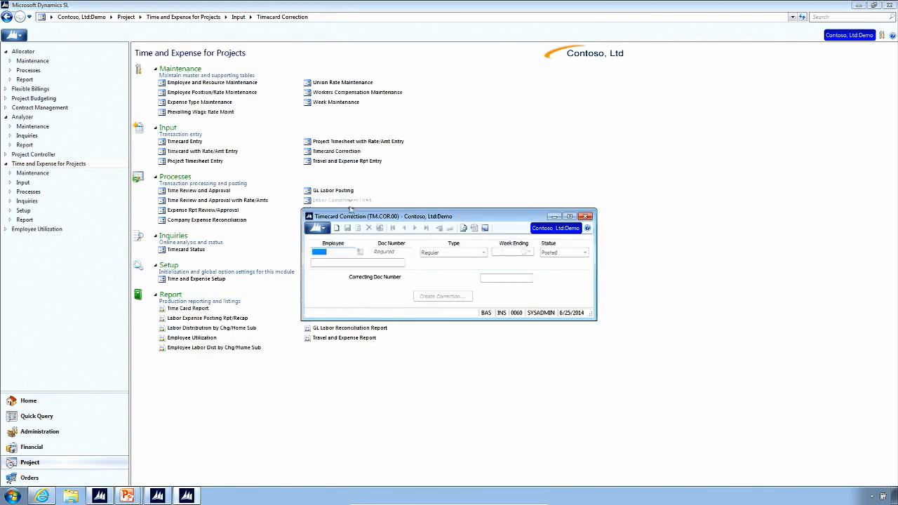
drag(344, 221, 293, 179)
double_click(291, 214)
double_click(306, 178)
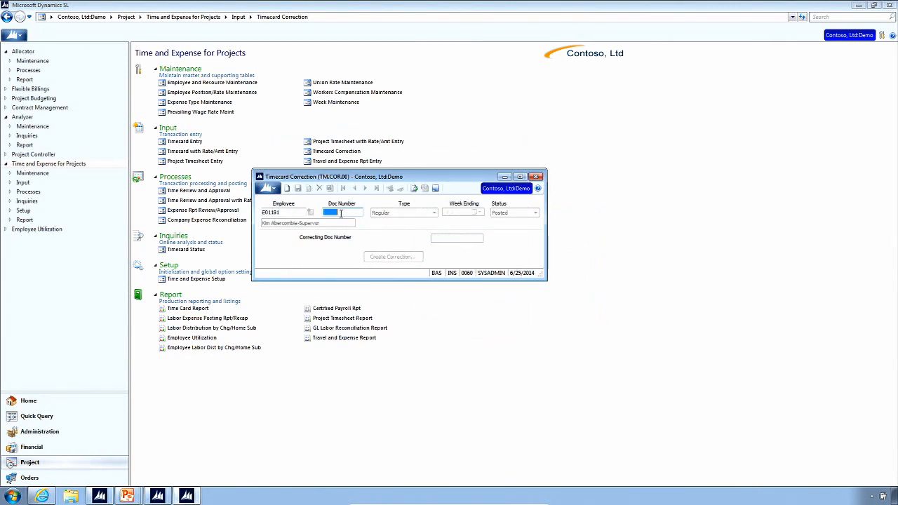
double_click(341, 213)
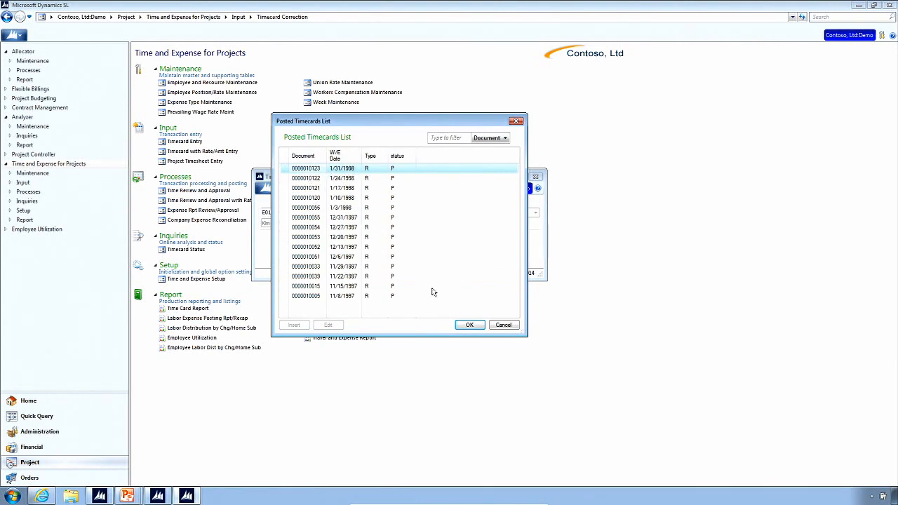
click(466, 325)
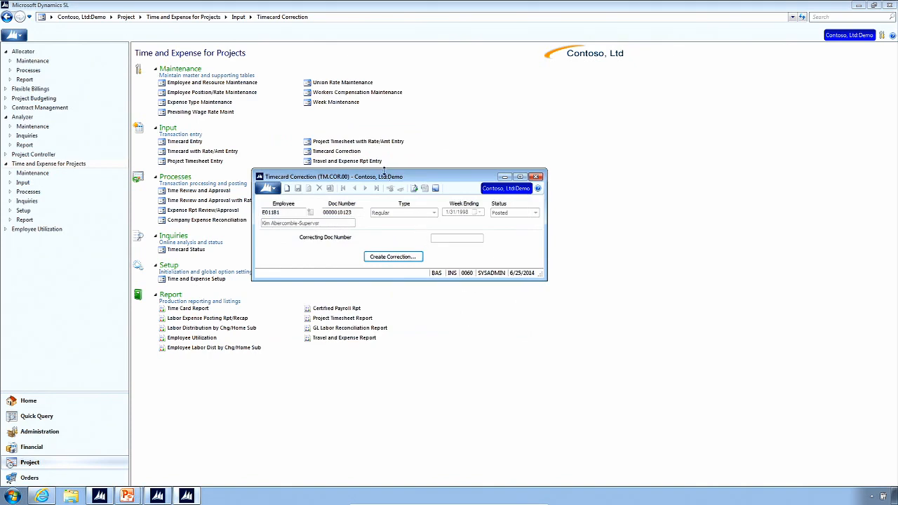
drag(386, 181, 353, 162)
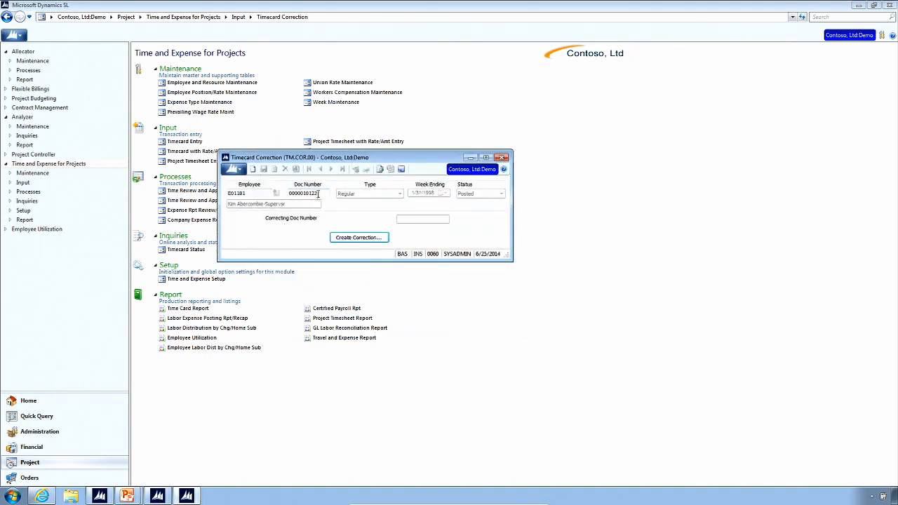
click(361, 241)
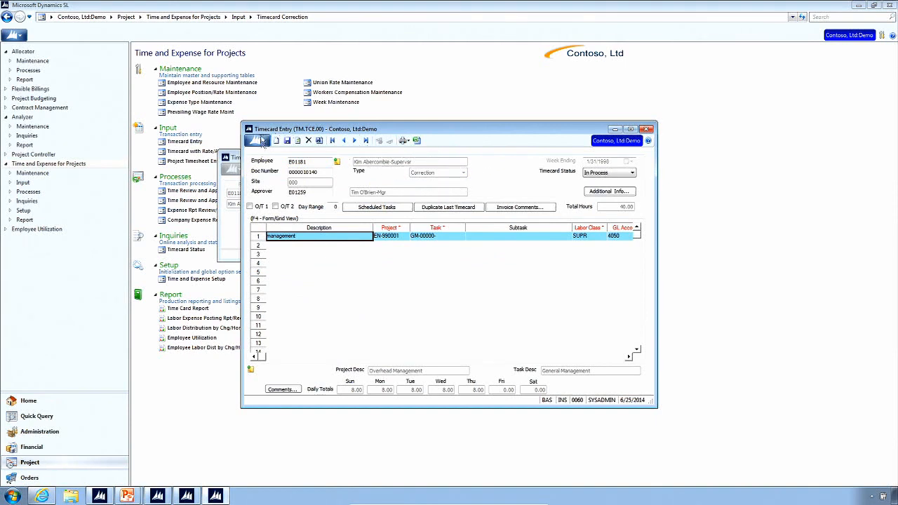
- Narrow the correction timecard's Description column and examine the line's fields from Project through Union
drag(372, 230, 326, 230)
click(358, 237)
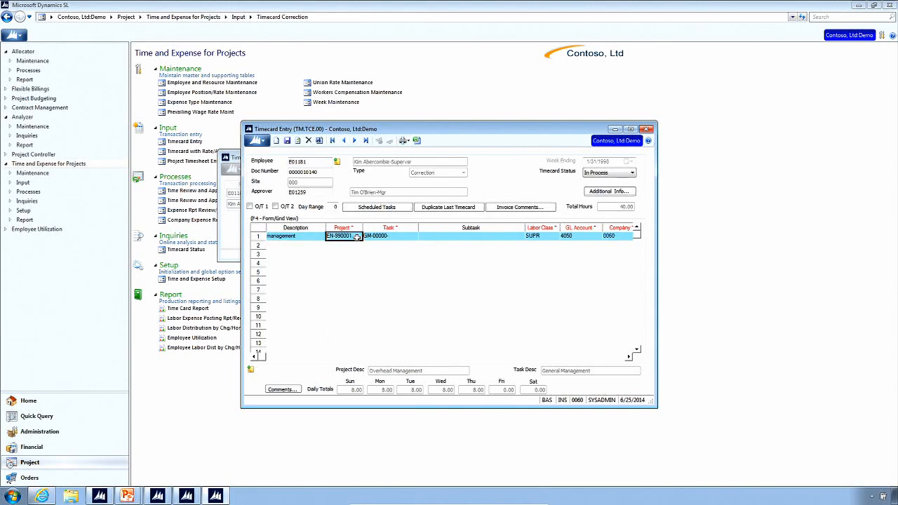
click(387, 237)
click(535, 237)
key(Tab)
key(Tab)
key(Tab)
key(Tab)
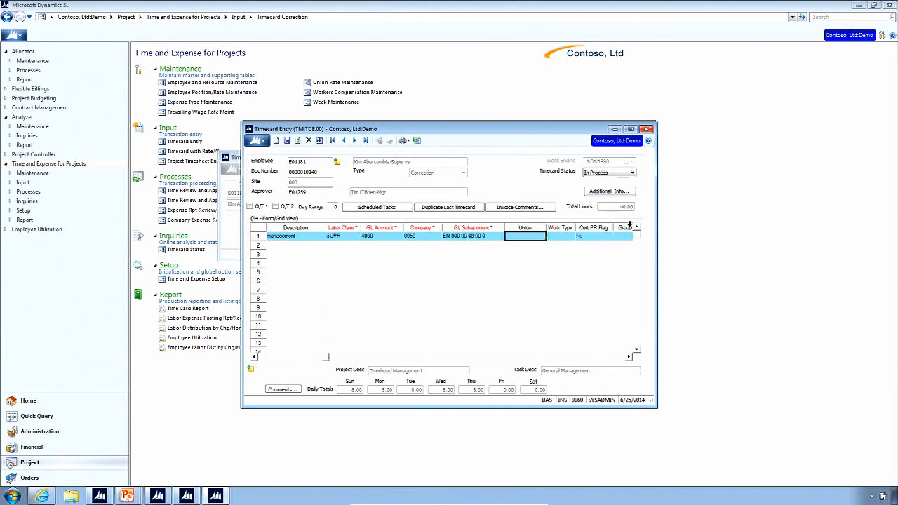
- Change the first correction line's task to SM00000, Sales & Marketing support, and save the timecard
key(Left)
key(Left)
key(Left)
key(Left)
key(Left)
key(Tab)
key(Tab)
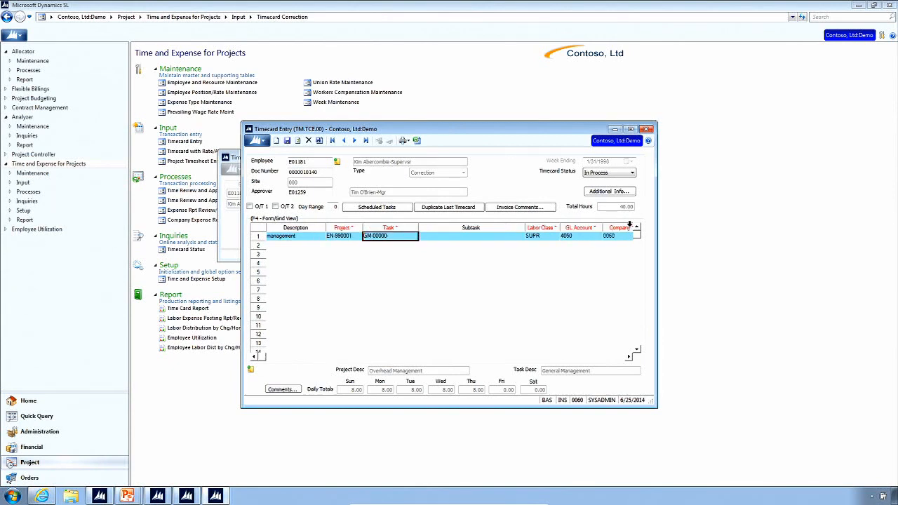
key(F3)
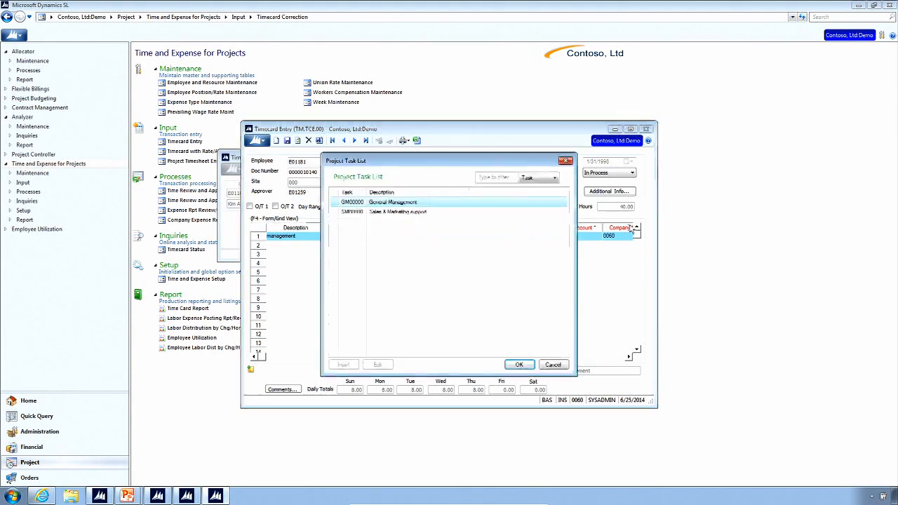
key(Down)
key(Return)
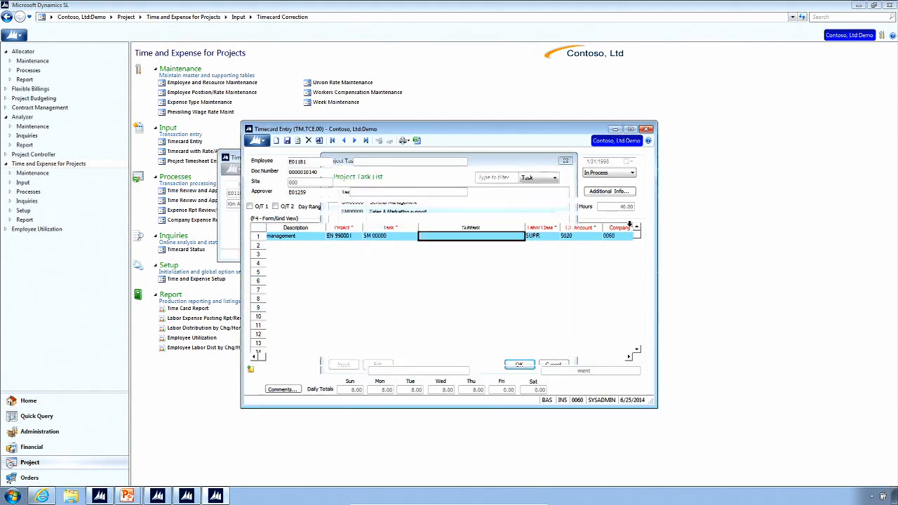
key(Tab)
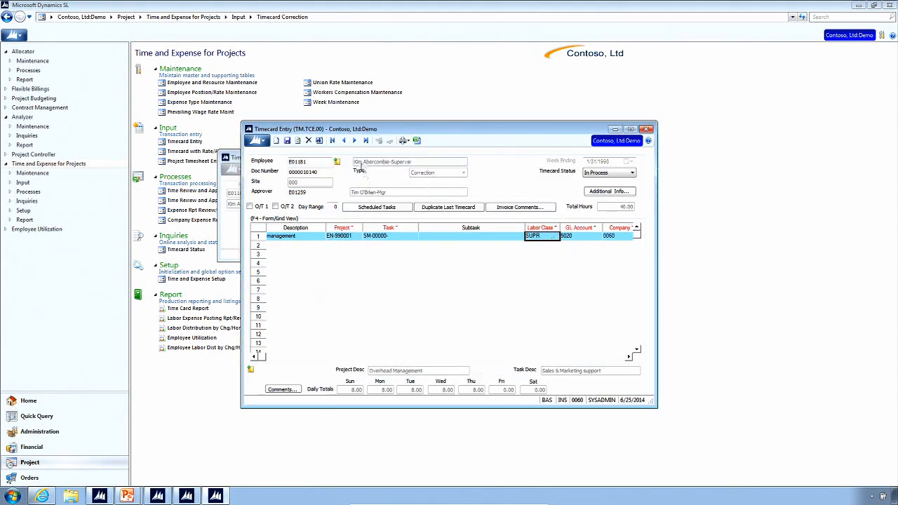
click(288, 141)
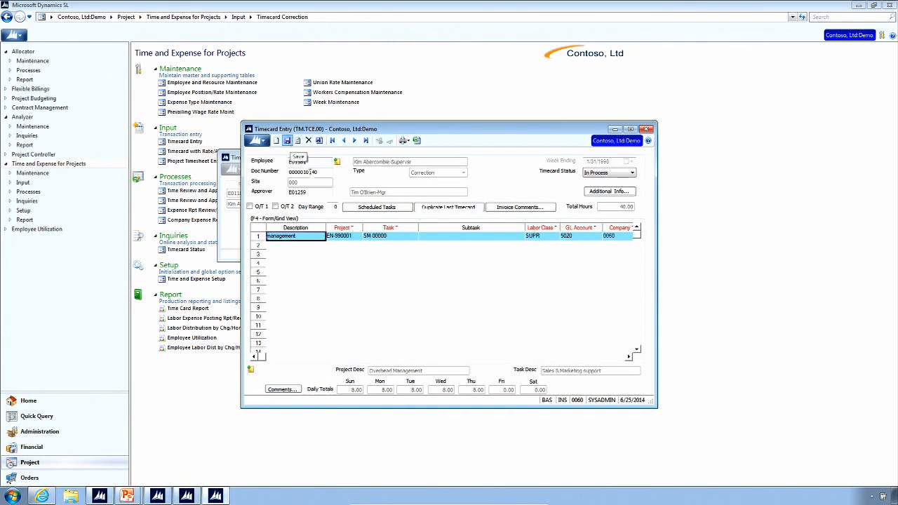
- Try to add a second correction line charged to project EN123000, Earthquake Retrofit Bldg 350
click(352, 236)
click(379, 236)
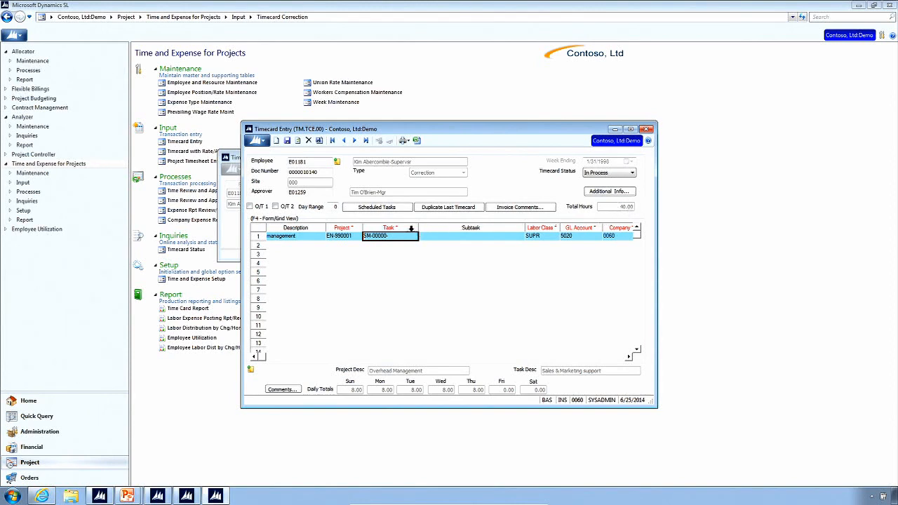
click(347, 244)
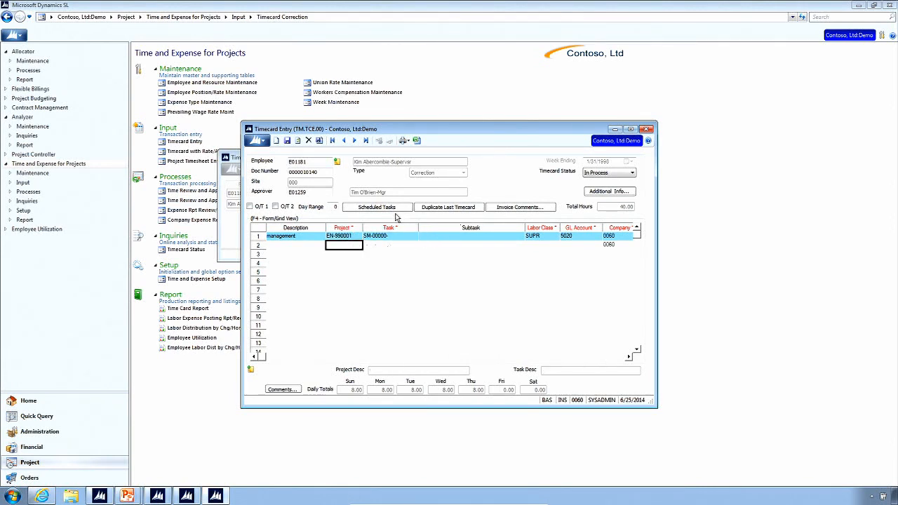
key(F3)
key(Down)
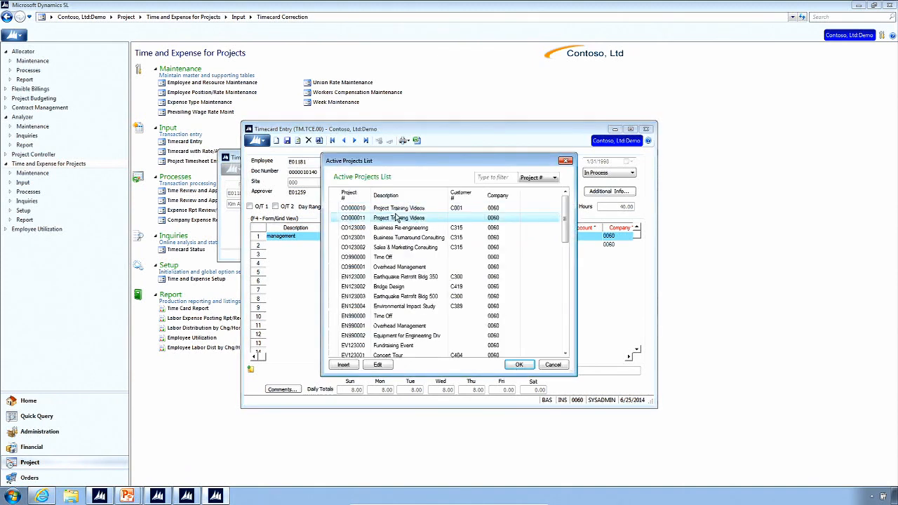
key(Down)
key(Down)
key(Down)
key(Down)
key(Down)
key(Down)
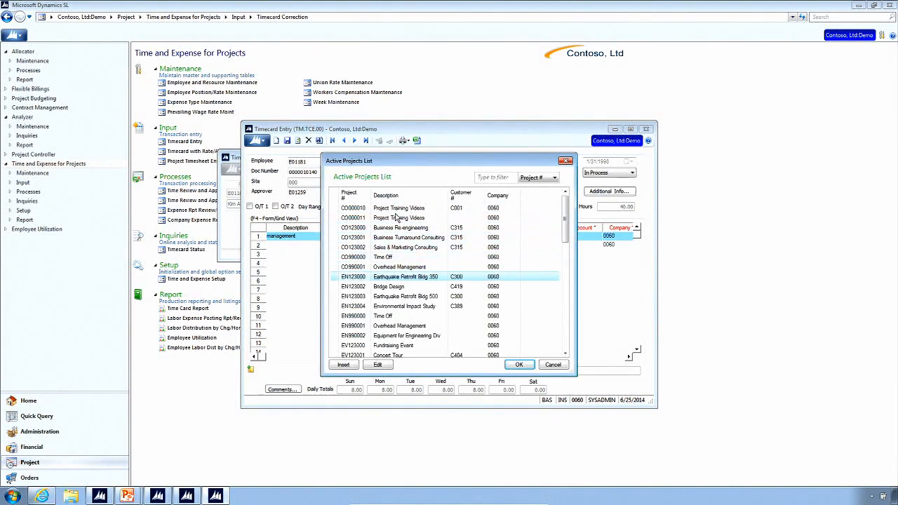
key(Return)
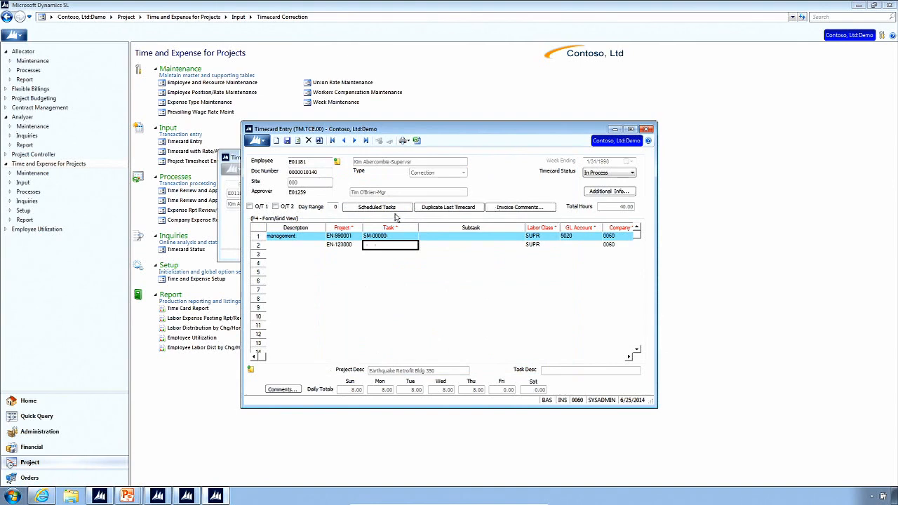
click(342, 245)
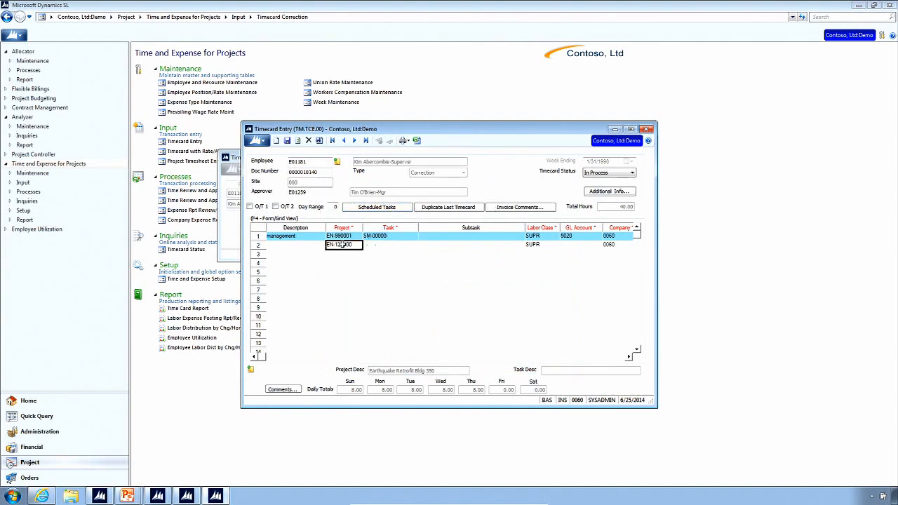
- Return to the first correction line's project and narrow the timecard's Task column
click(357, 234)
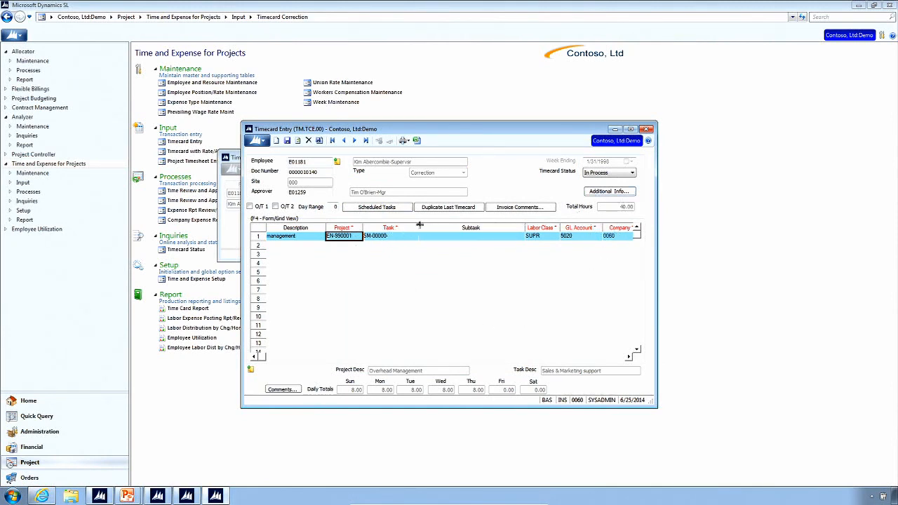
drag(419, 225, 403, 225)
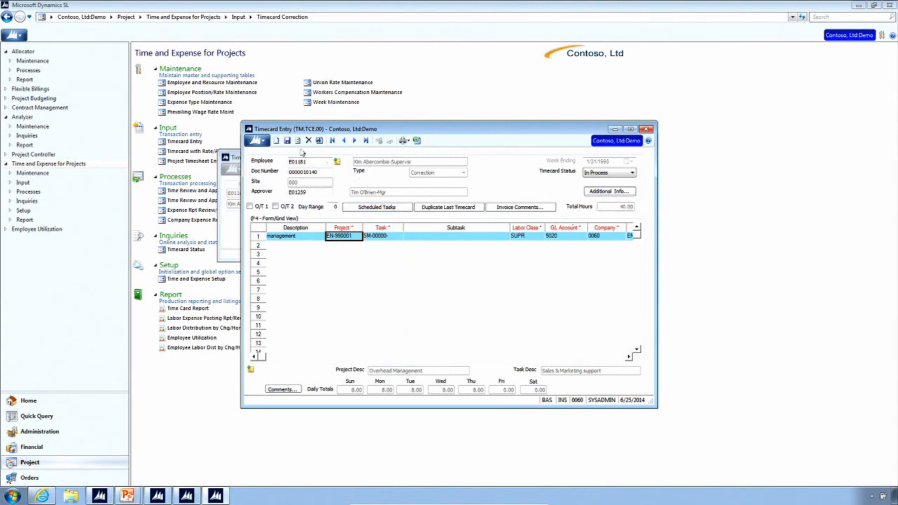
- Save the correction timecard and add a saved invoice comment reading "additional docu" to its first line
click(287, 140)
click(521, 207)
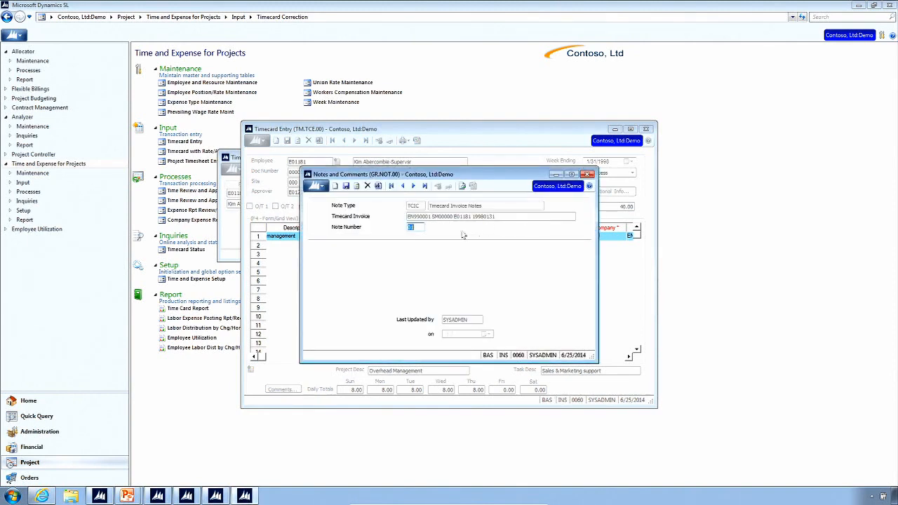
click(410, 254)
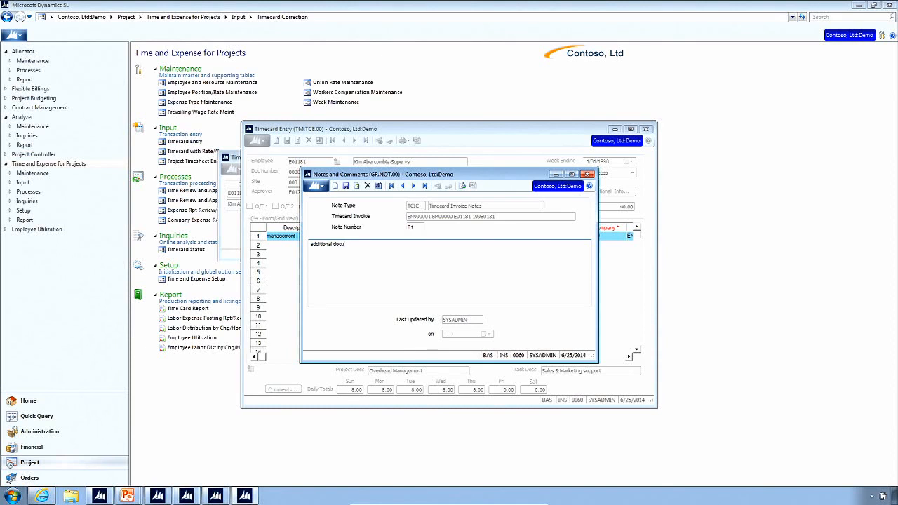
click(345, 185)
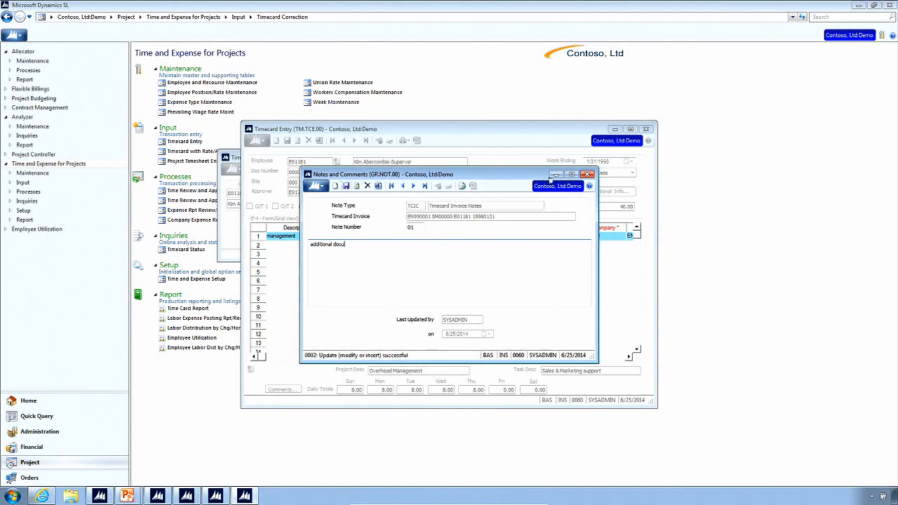
click(588, 175)
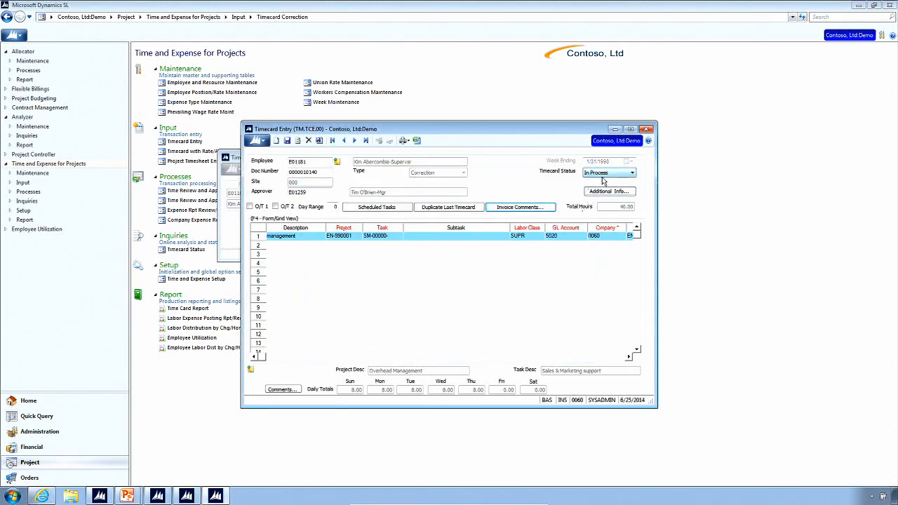
- Set the correction timecard's status to Completed, save it, and close all open timecard windows
click(604, 177)
click(598, 188)
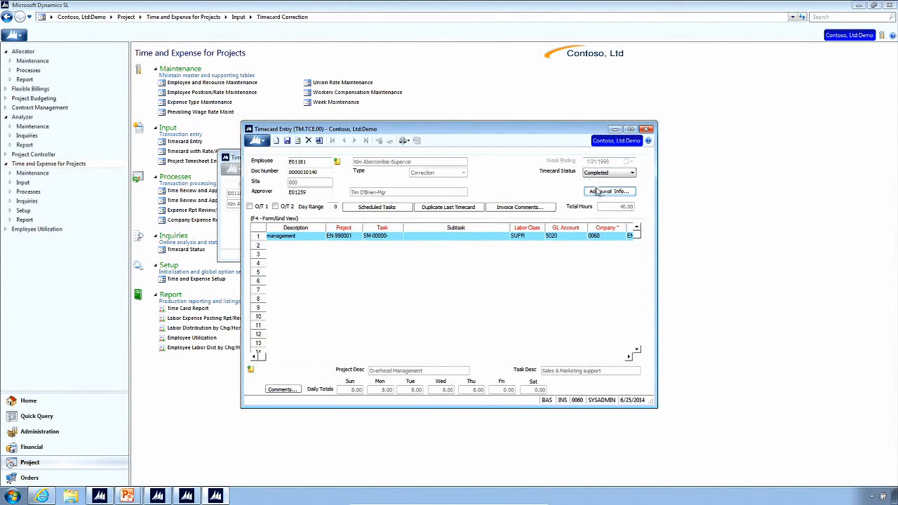
click(288, 142)
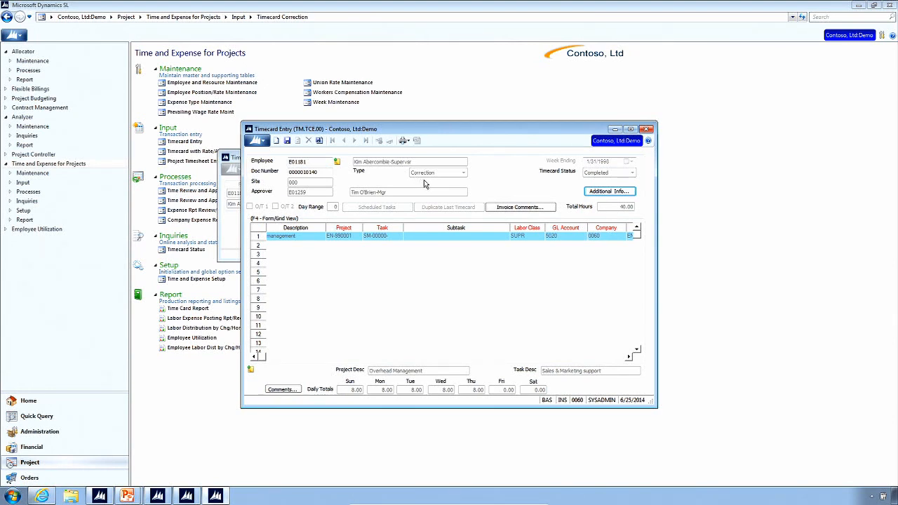
click(647, 130)
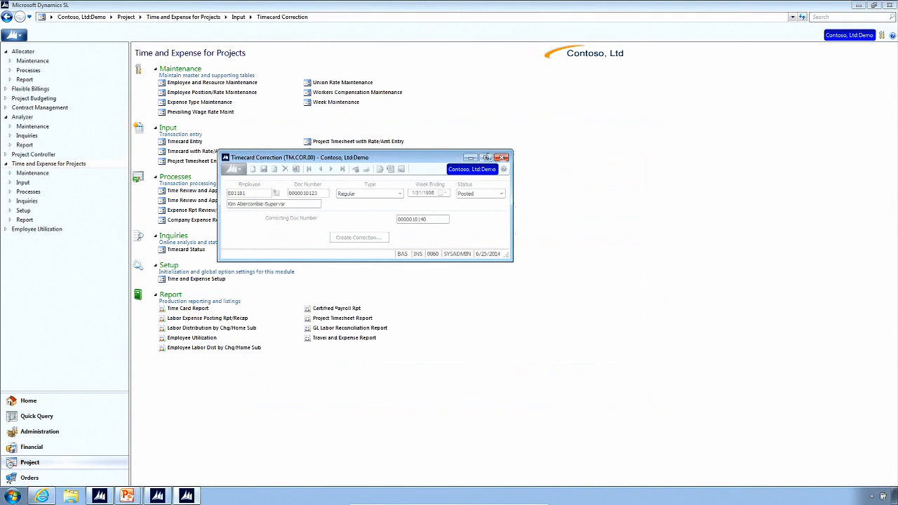
click(506, 158)
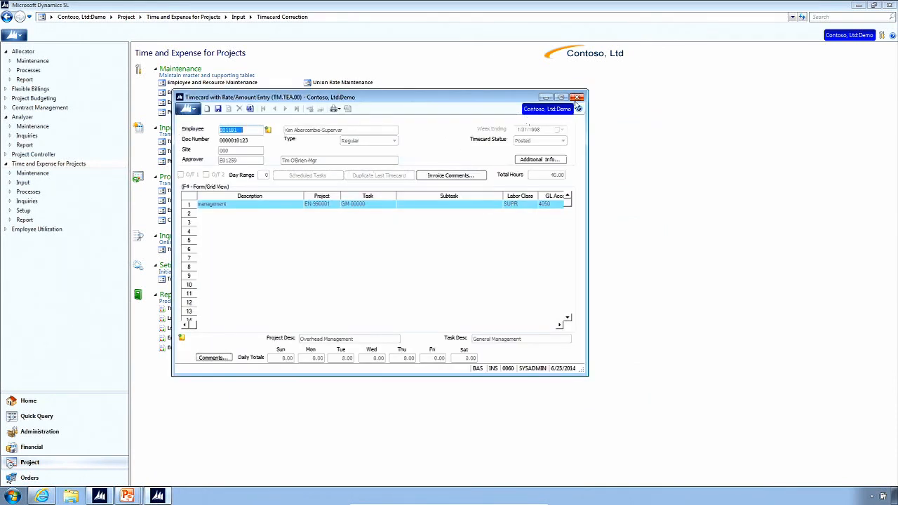
click(578, 98)
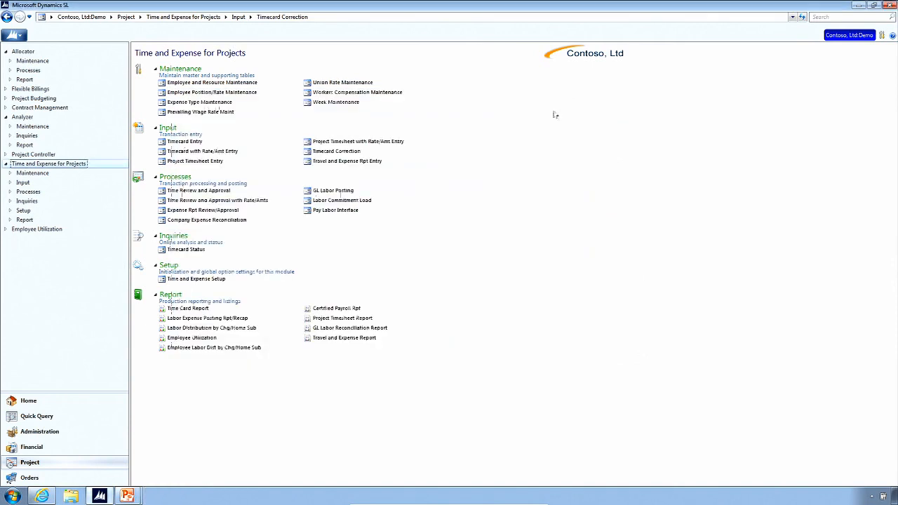
- Open Time Review and Approval, widen its window, and examine the status choices for the 1/31/1998 correction timecard
click(209, 191)
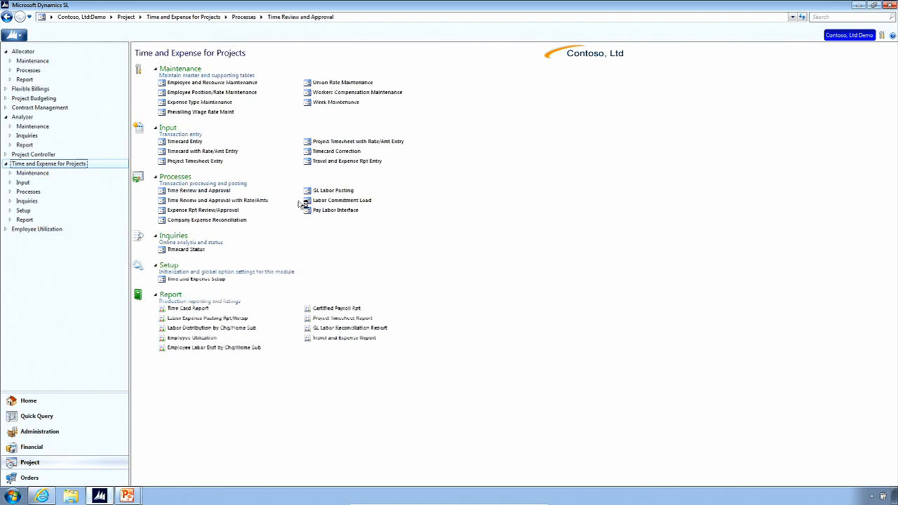
drag(442, 143, 384, 114)
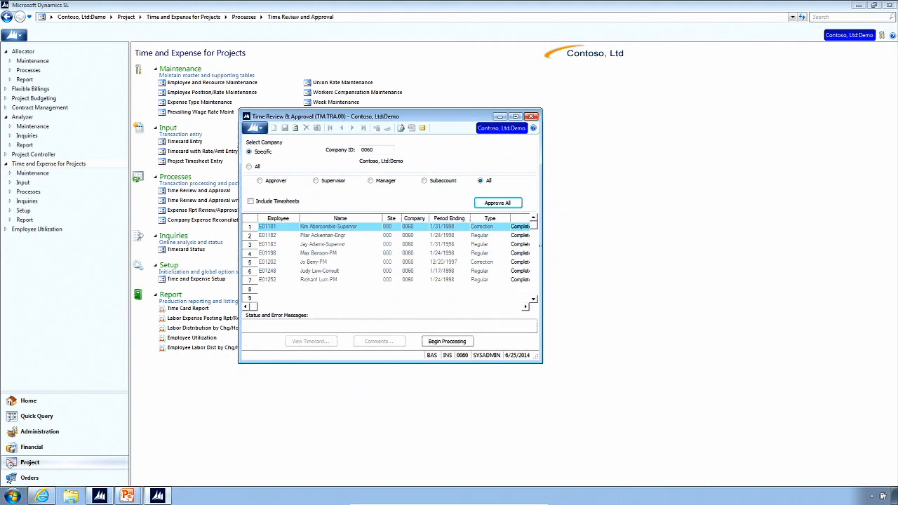
drag(543, 242, 633, 241)
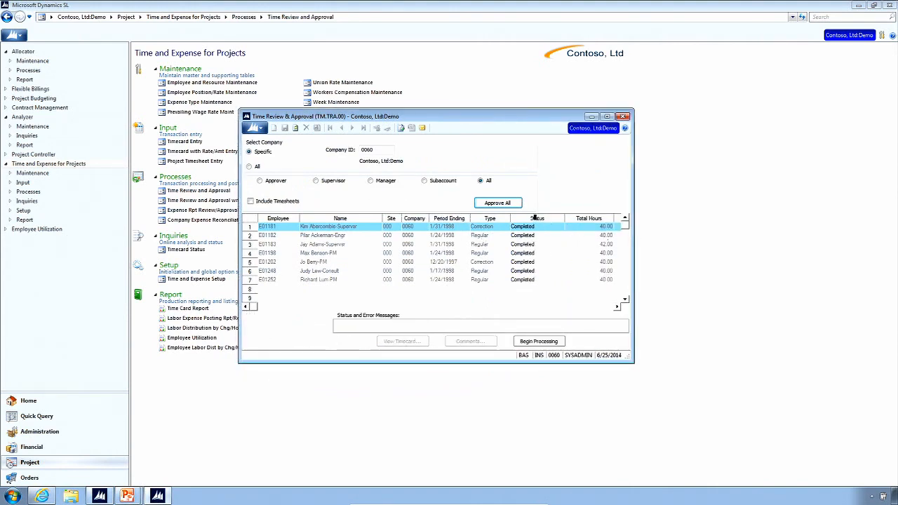
click(535, 228)
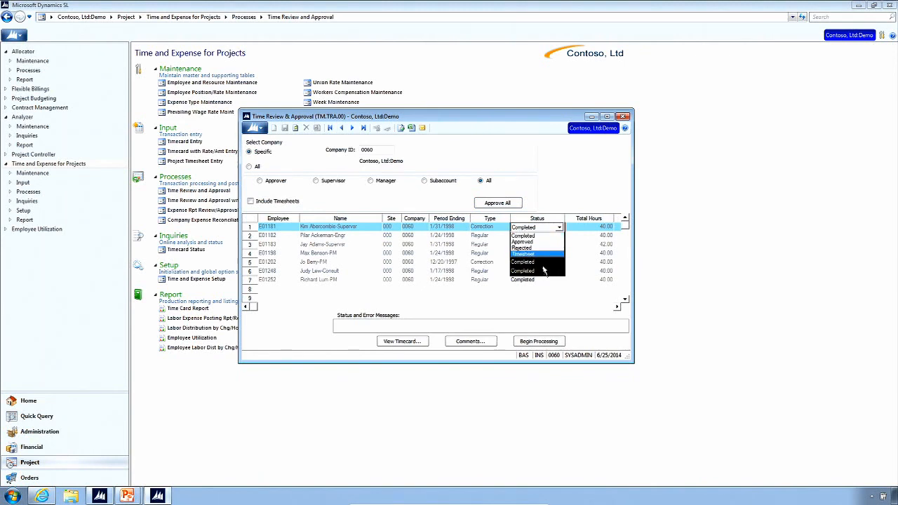
click(535, 237)
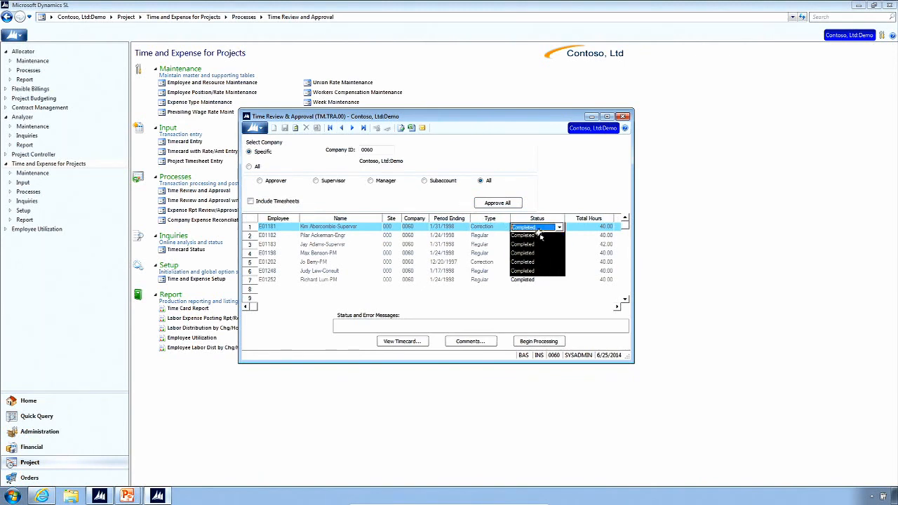
click(537, 232)
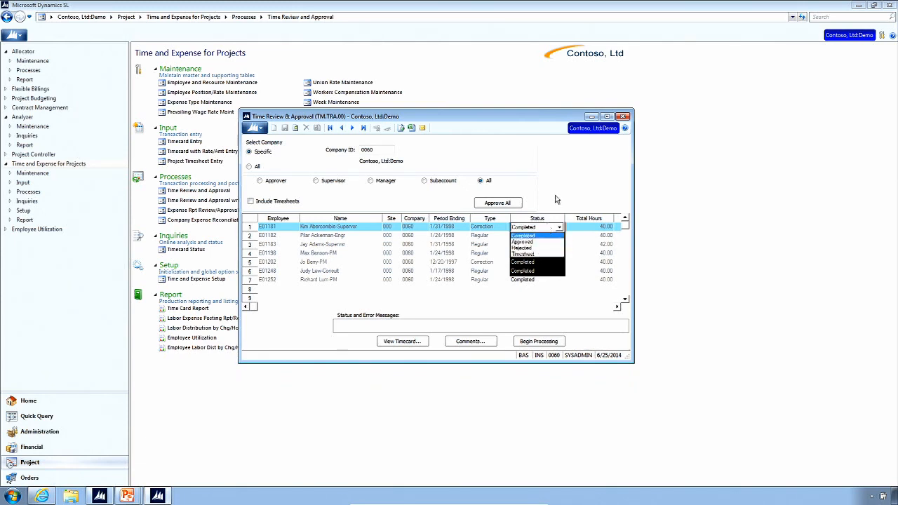
click(554, 203)
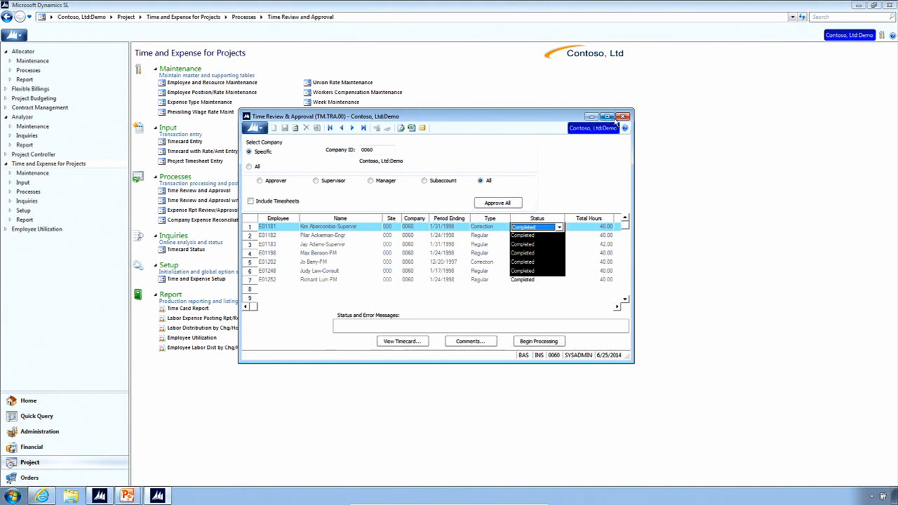
click(592, 118)
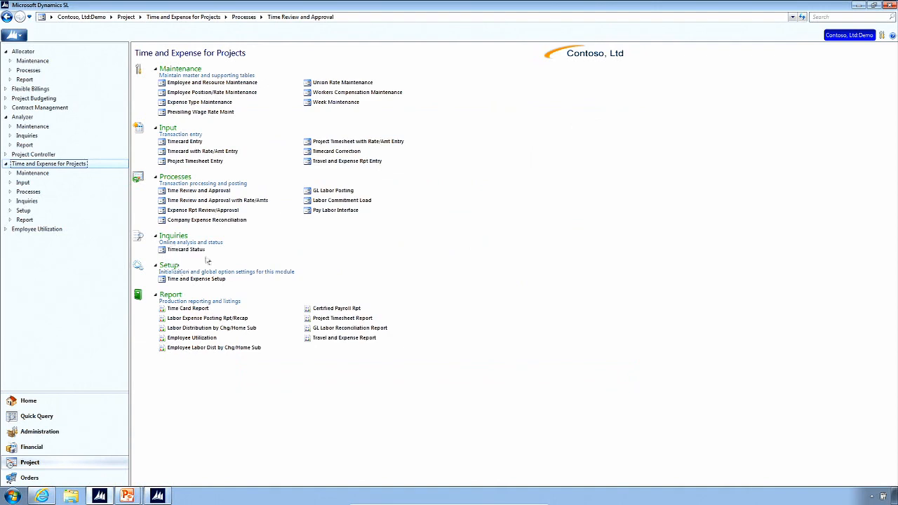
- Review the GL Labor Posting screen, close it, and open the Pay Labor Interface screen
click(325, 193)
drag(408, 197, 377, 196)
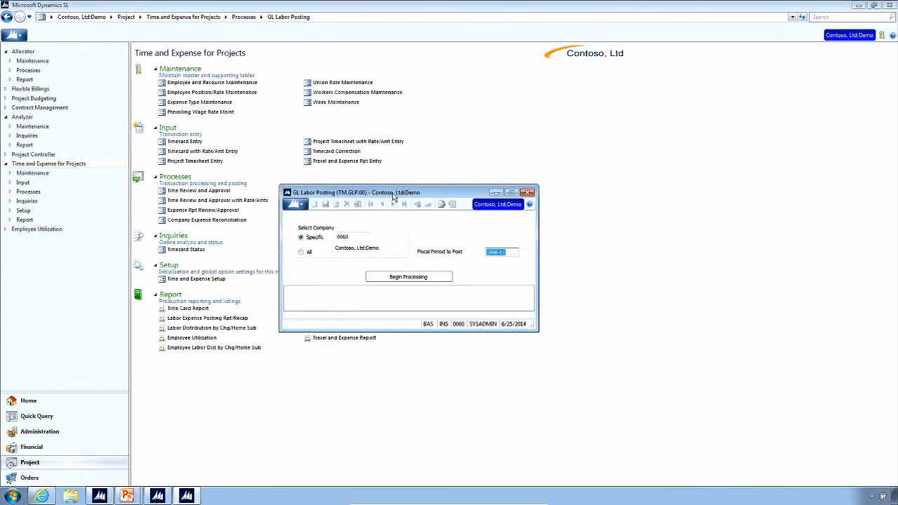
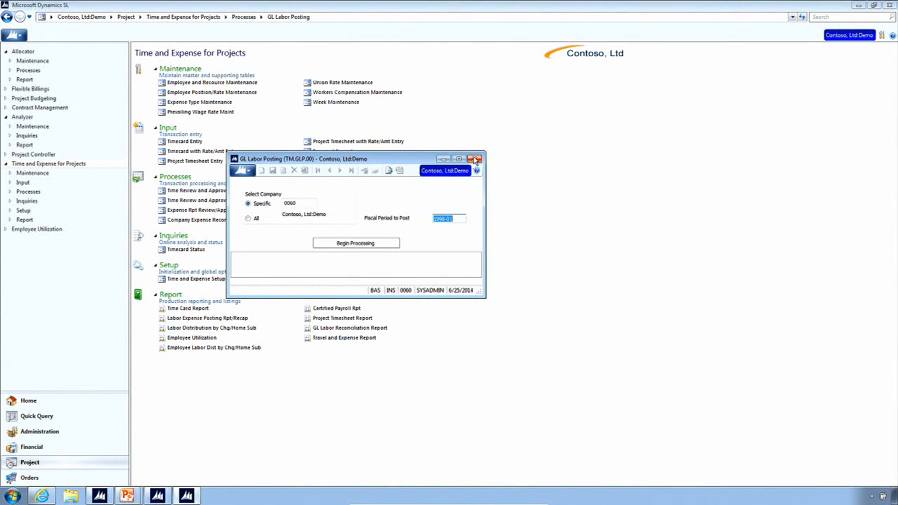
click(475, 160)
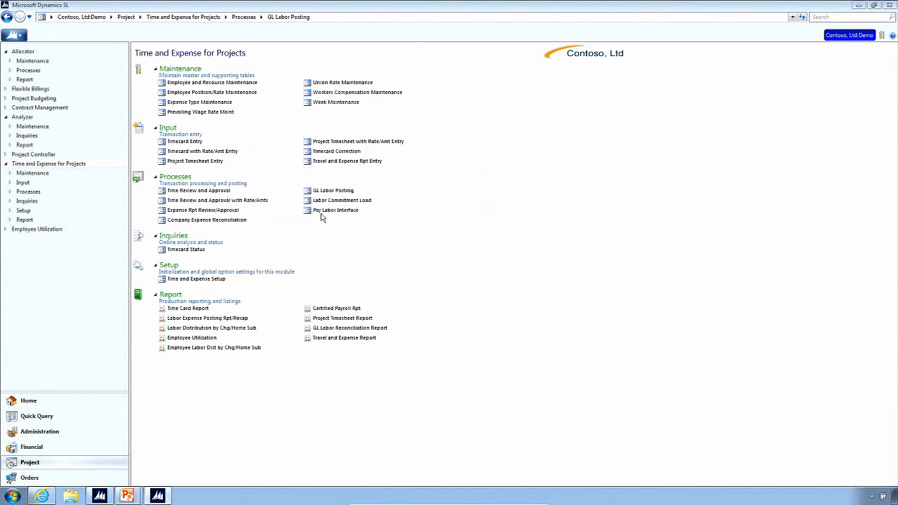
click(330, 210)
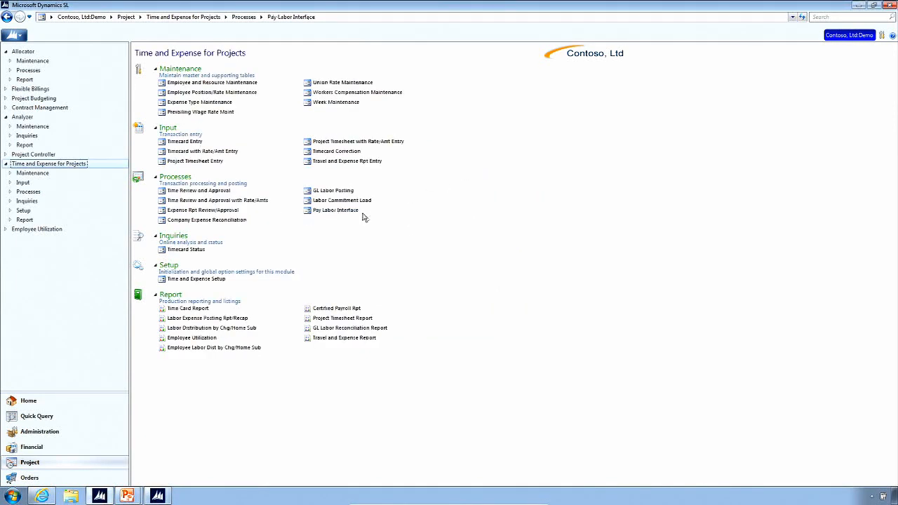
drag(400, 177, 276, 126)
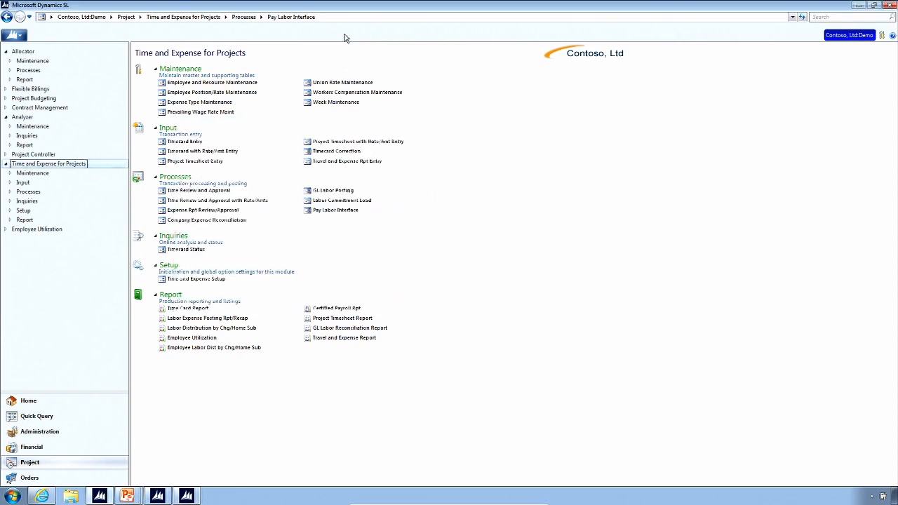
- Examine the Payroll Interface Setup in Time and Expense Setup, including the code list for the salaried regular earnings type
click(195, 281)
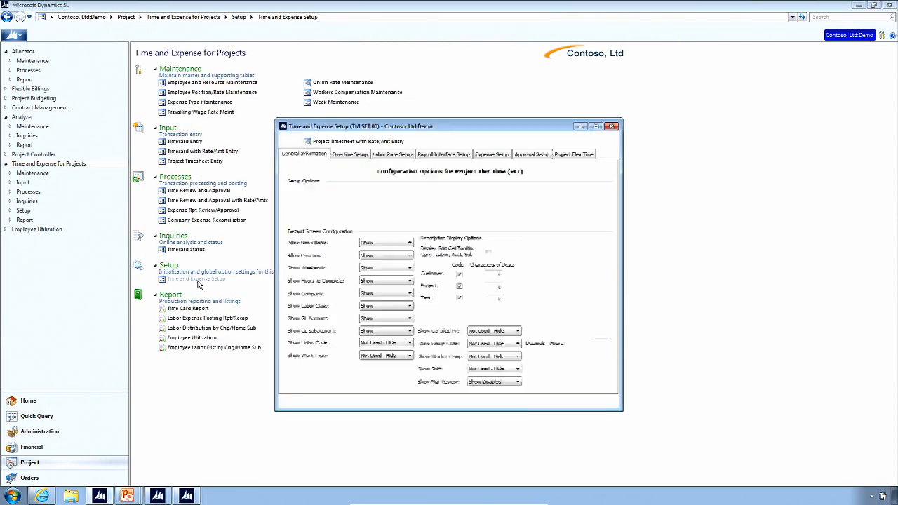
click(447, 153)
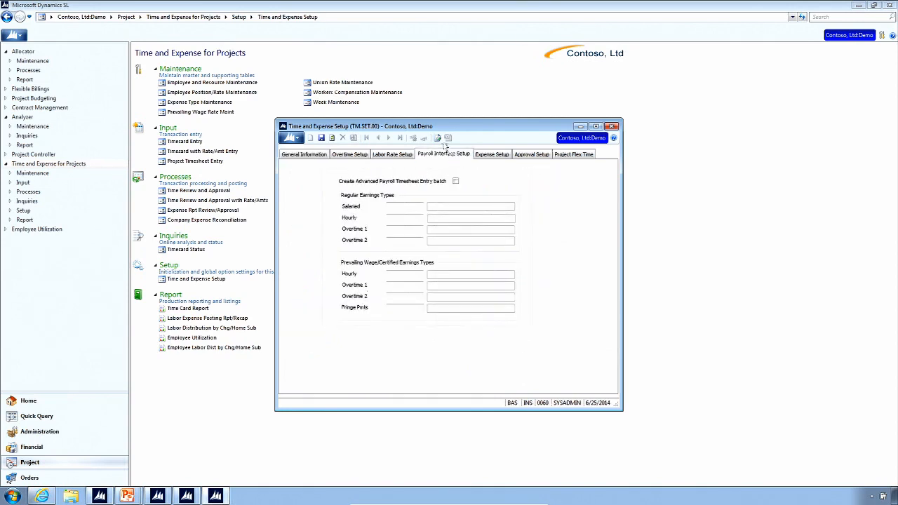
drag(437, 126, 350, 101)
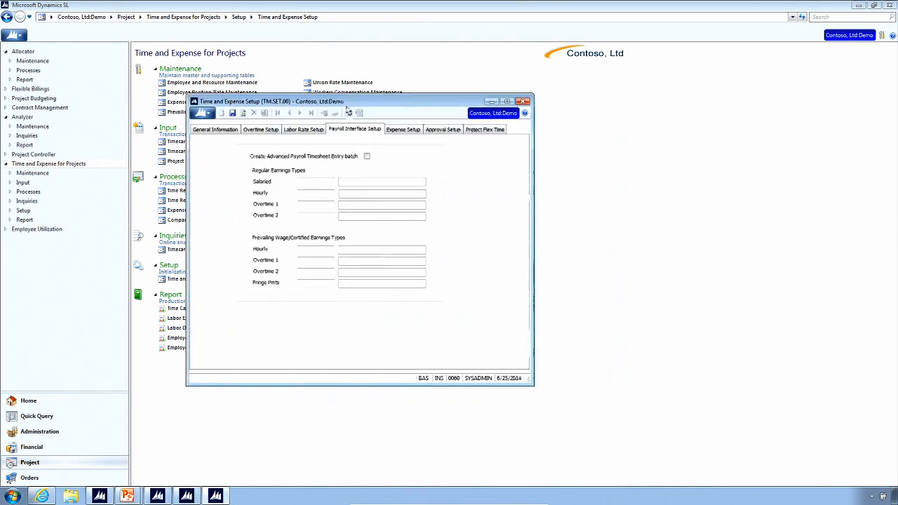
click(320, 183)
key(F3)
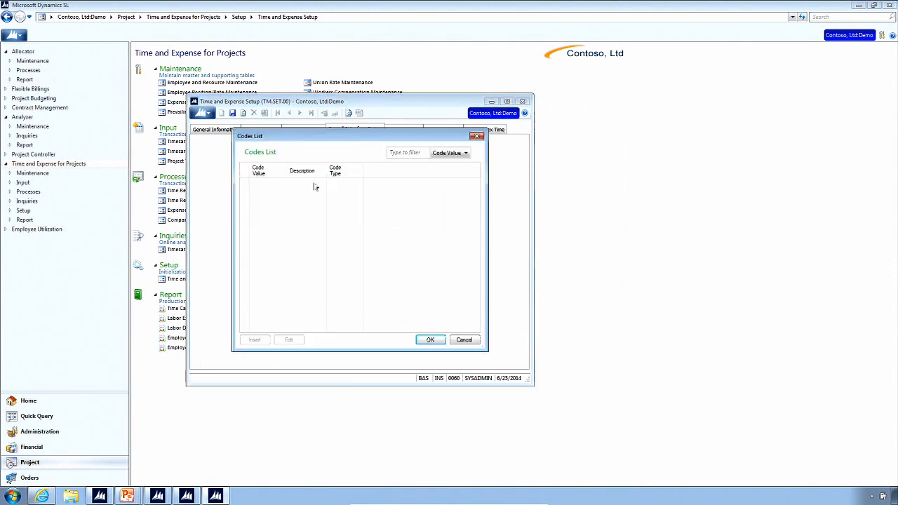
click(474, 340)
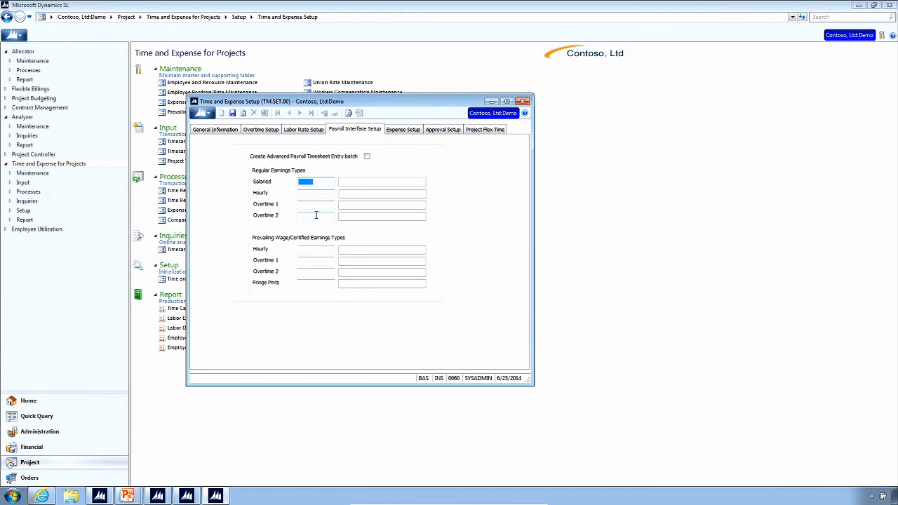
click(314, 193)
click(523, 101)
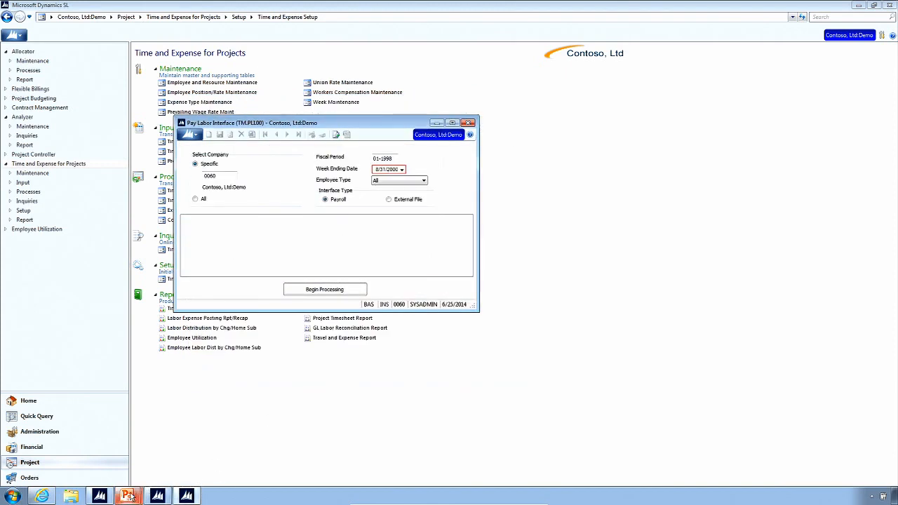
- Switch to the PowerPoint presentation and advance to the Expense Review and Approval slide
mouse_move(129, 495)
click(148, 475)
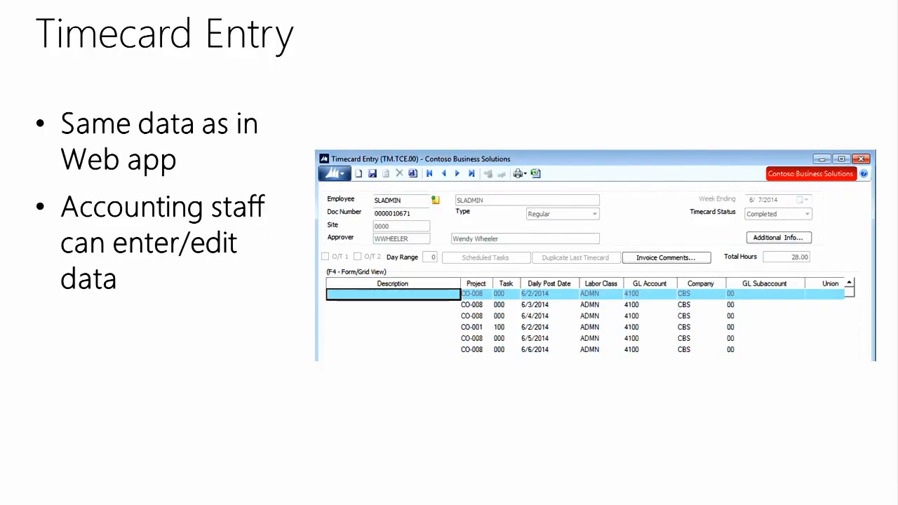
click(408, 484)
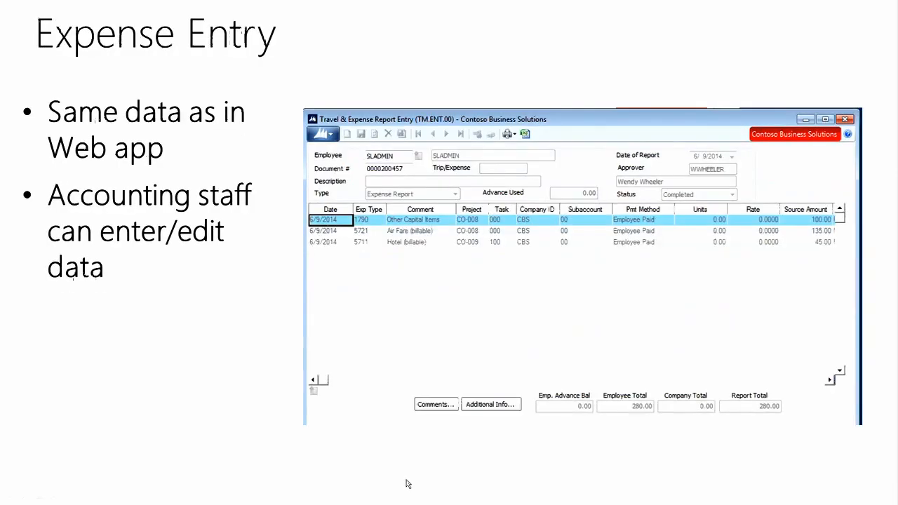
key(Right)
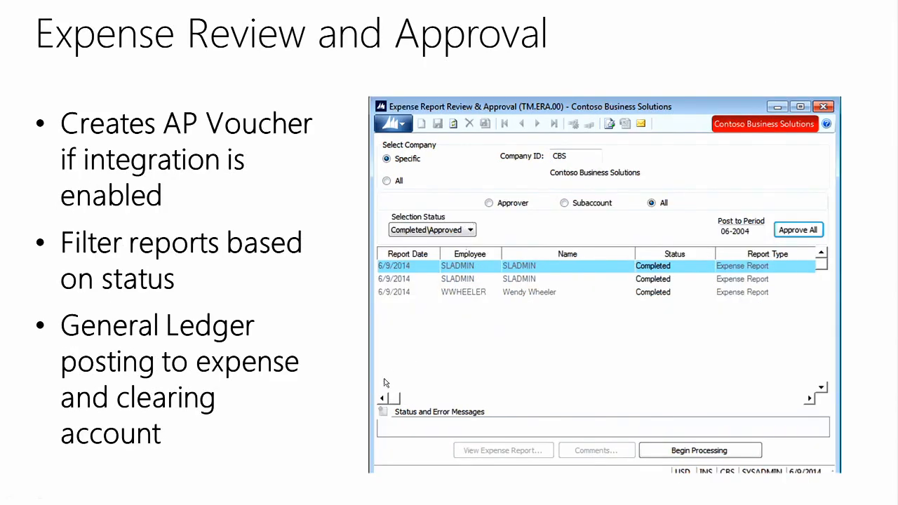
- Switch back to Dynamics SL and open the Expense Report Review & Approval screen
key(alt+Tab)
key(alt+Tab)
key(alt+Tab)
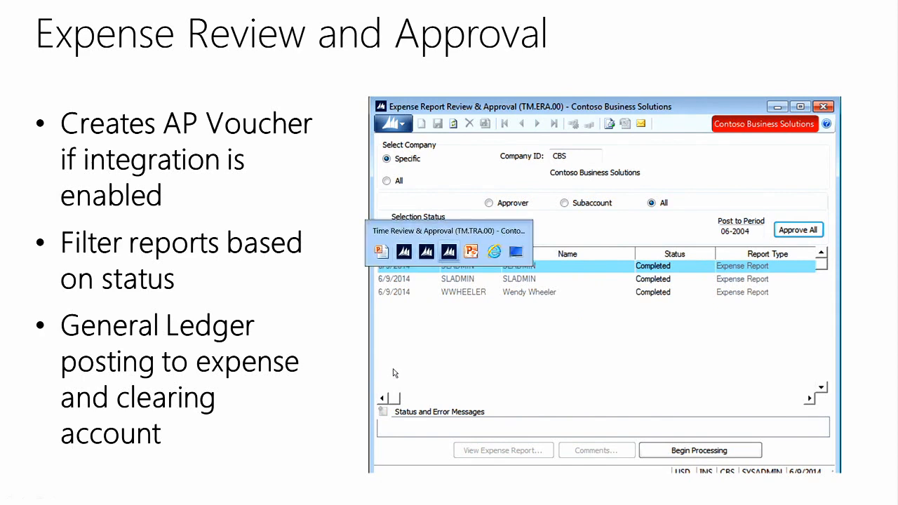
key(alt+Tab)
key(alt+Tab)
key(alt+Tab)
key(alt+Tab)
key(alt+Tab)
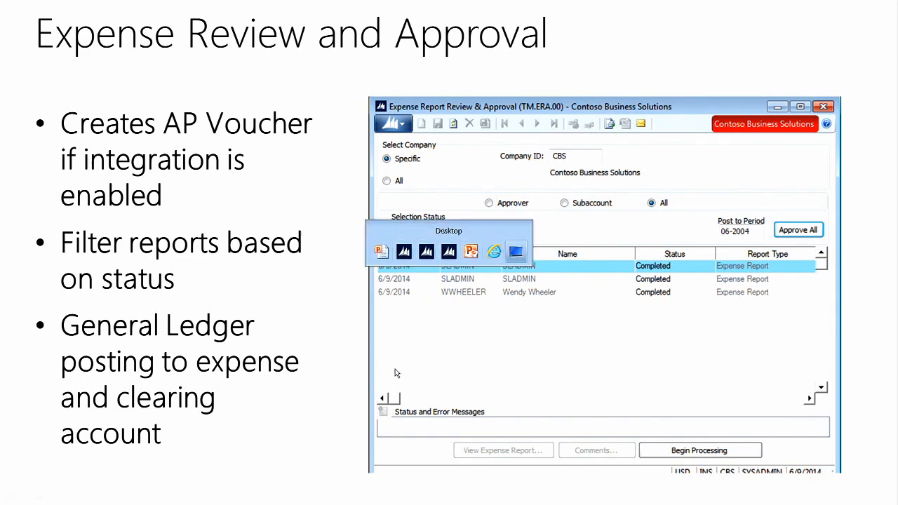
key(alt+Tab)
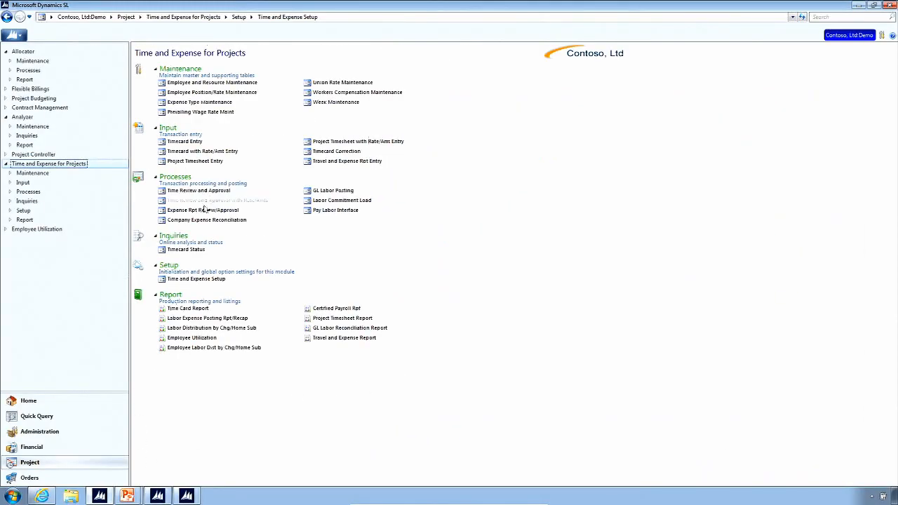
click(206, 211)
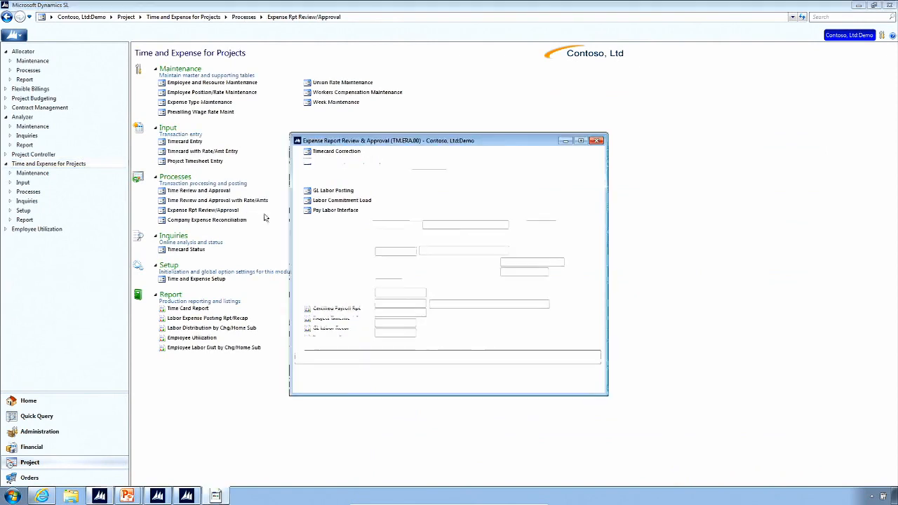
drag(357, 140, 317, 123)
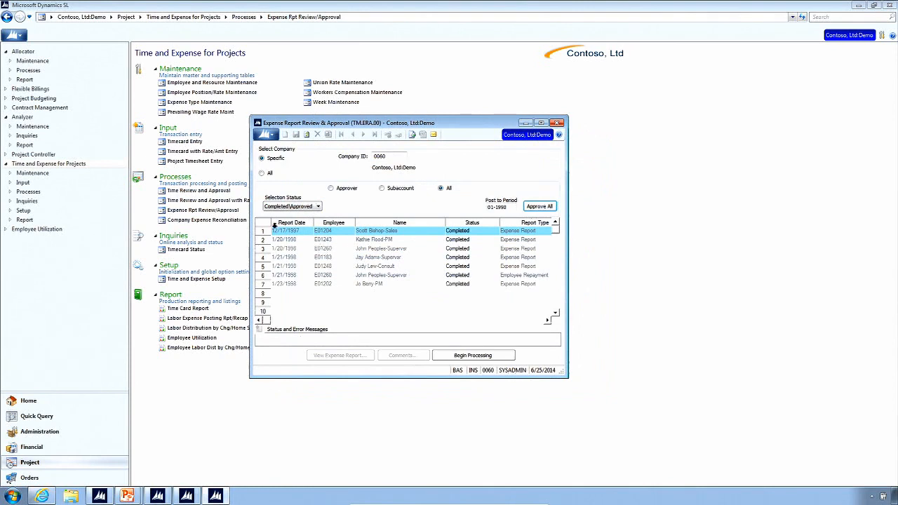
- Set the status of the 12/17/1997 expense report to Approved
click(460, 231)
click(495, 232)
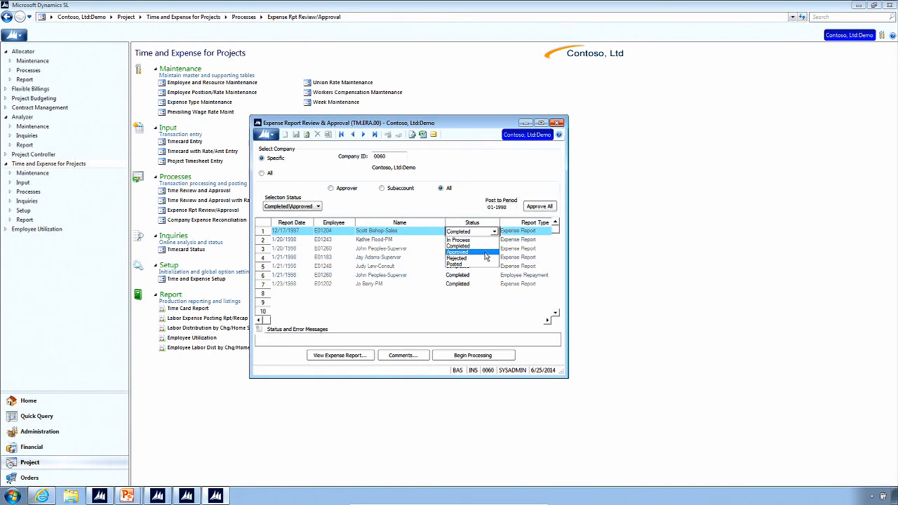
click(485, 253)
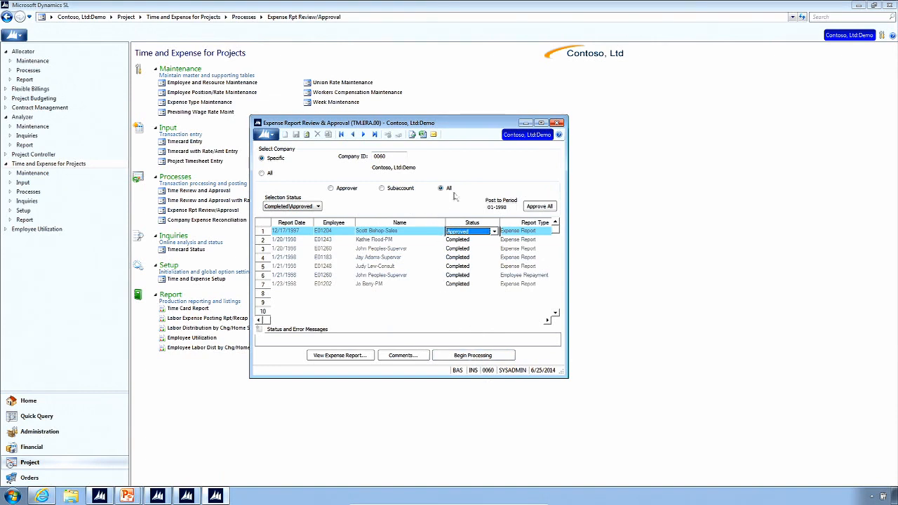
- Return to the PowerPoint presentation and advance to the Post to General Ledger slide on GL Labor Posting
mouse_move(129, 494)
click(135, 482)
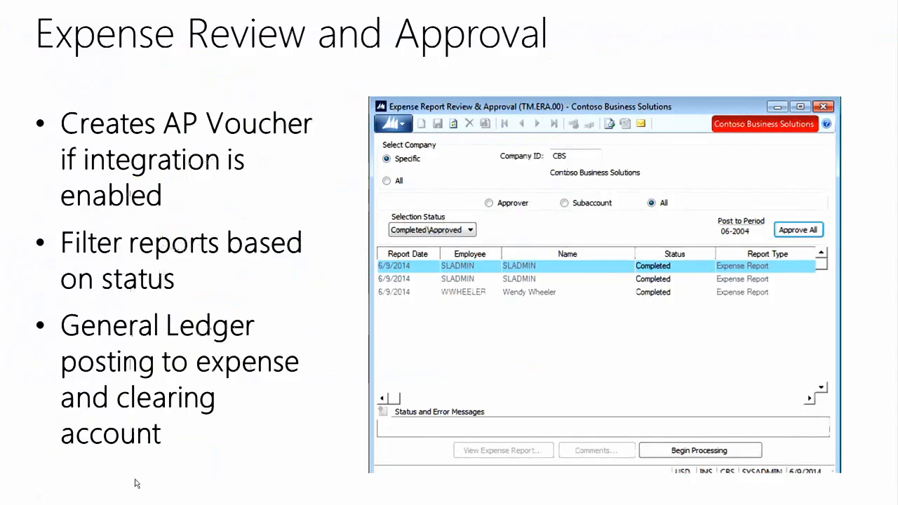
click(469, 401)
click(469, 400)
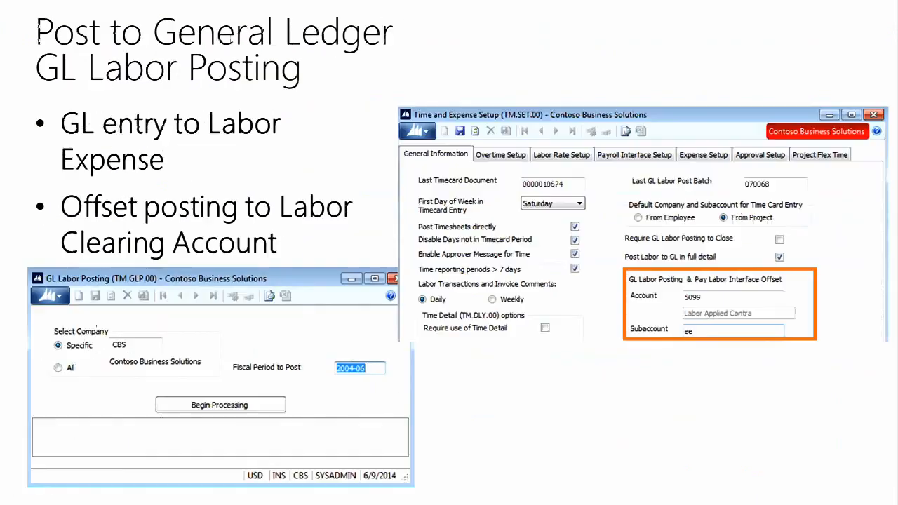